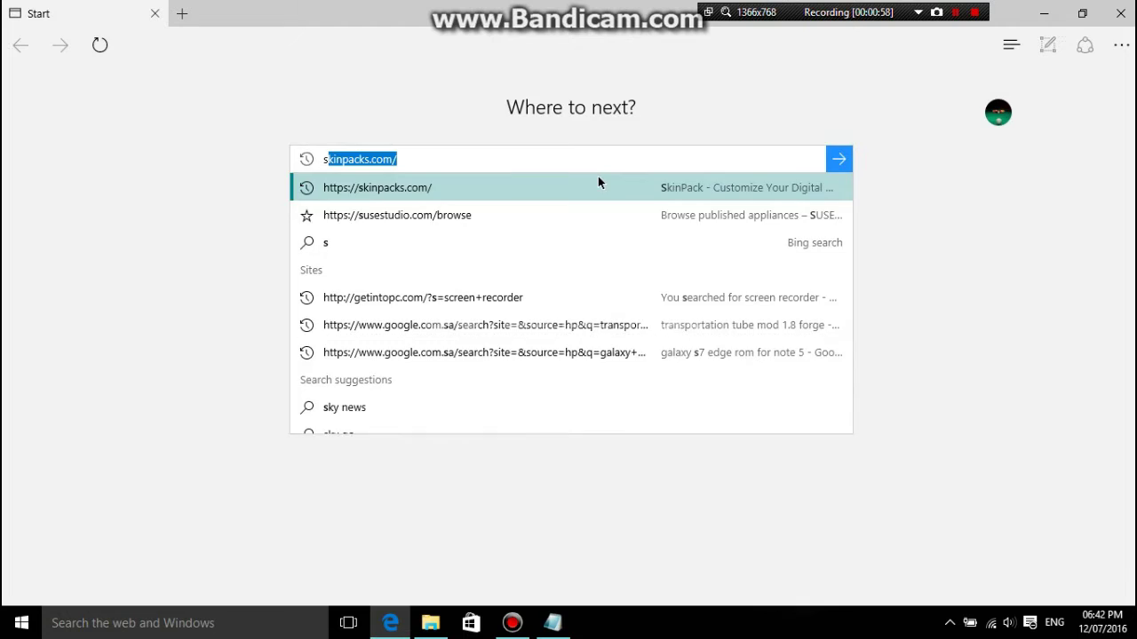
- Open skinpacks.com and look through the homepage's categories and its list of top SkinPack downloads
key("Return")
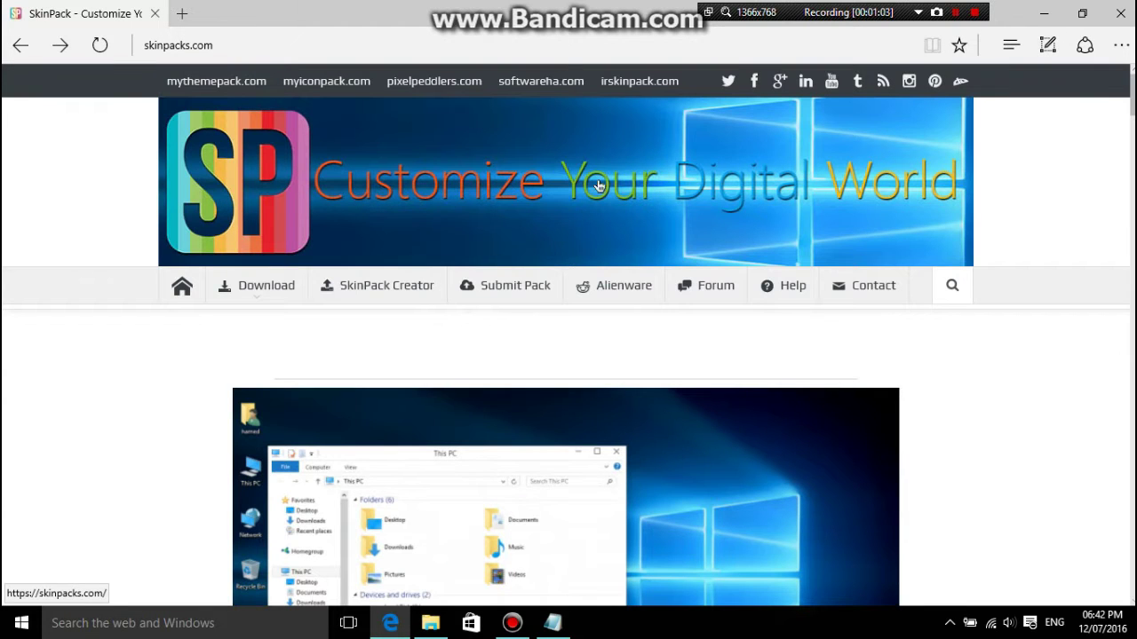
scroll(766, 257, "down", 3)
scroll(842, 441, "down", 20)
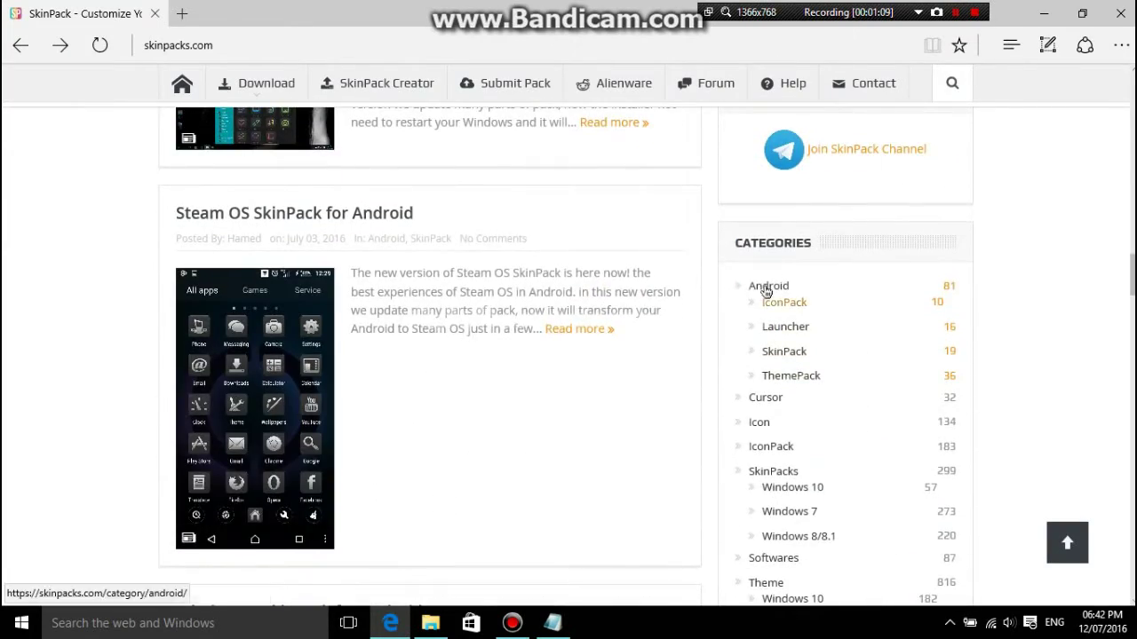
scroll(773, 337, "down", 4)
scroll(790, 376, "up", 4)
scroll(800, 355, "down", 7)
scroll(824, 392, "down", 11)
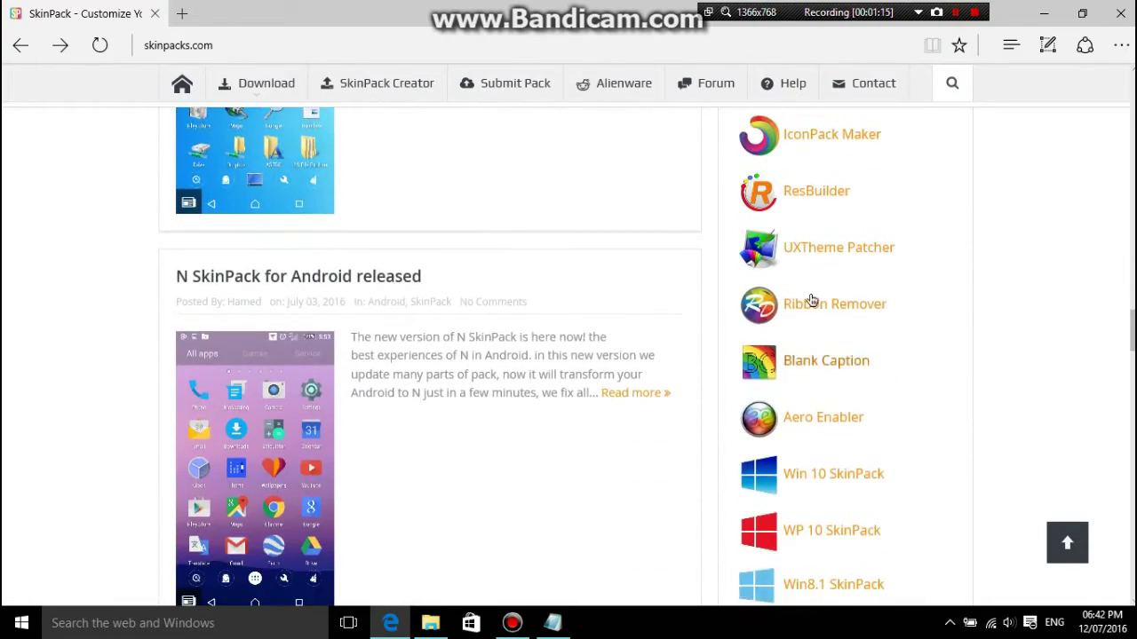
scroll(825, 338, "down", 12)
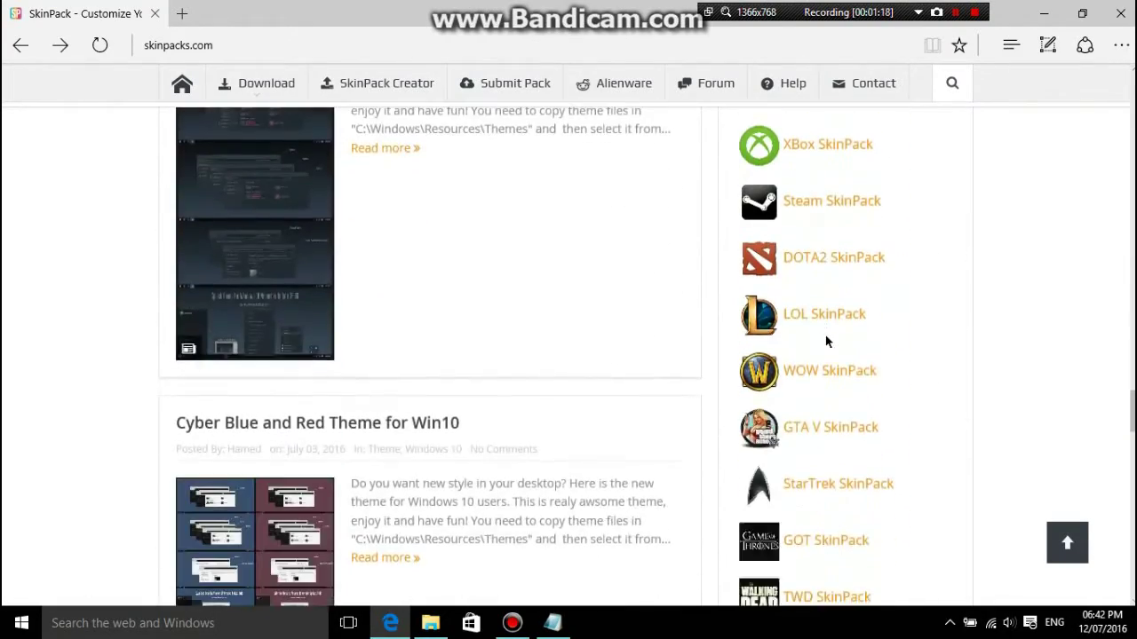
scroll(825, 342, "up", 12)
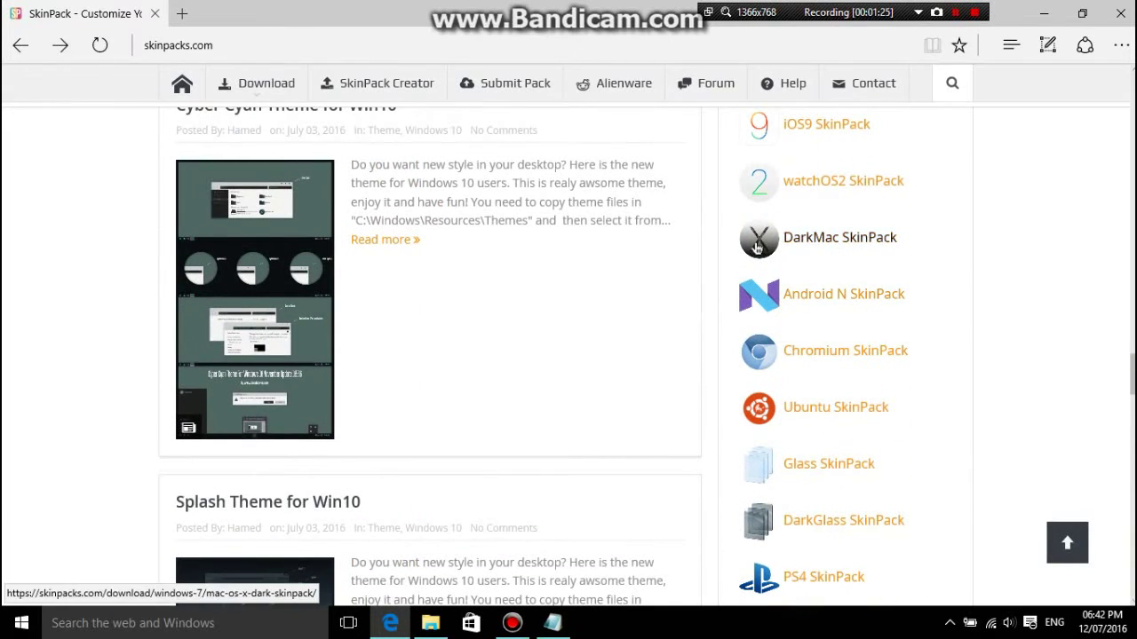
- Open the DarkMac SkinPack page from the top downloads and view its preview image and download details
left_click(842, 241)
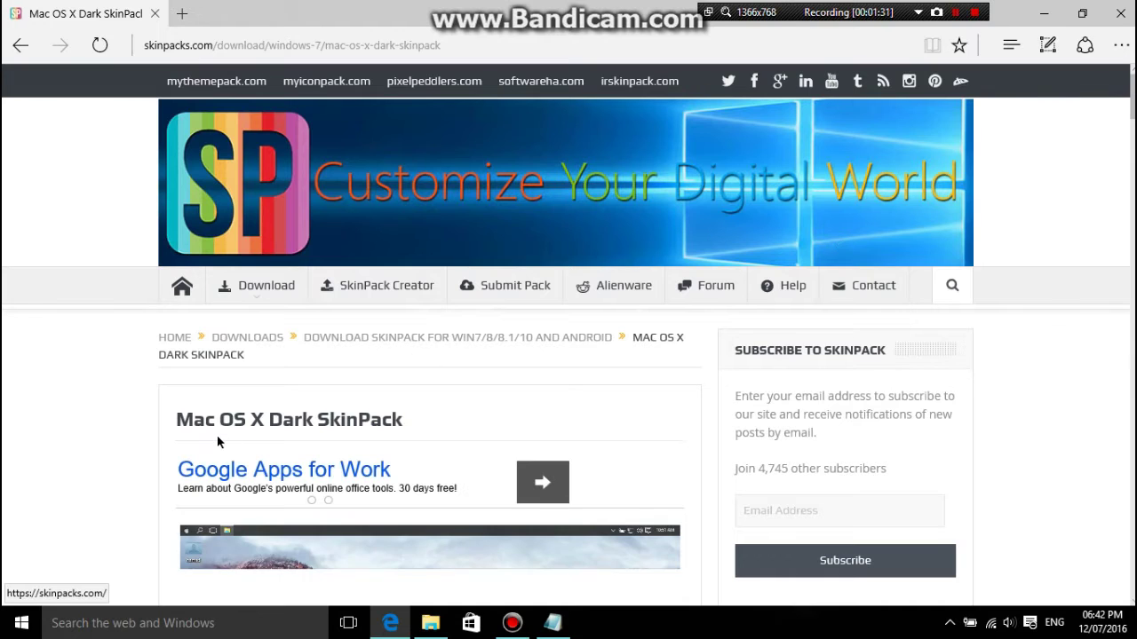
scroll(347, 416, "down", 4)
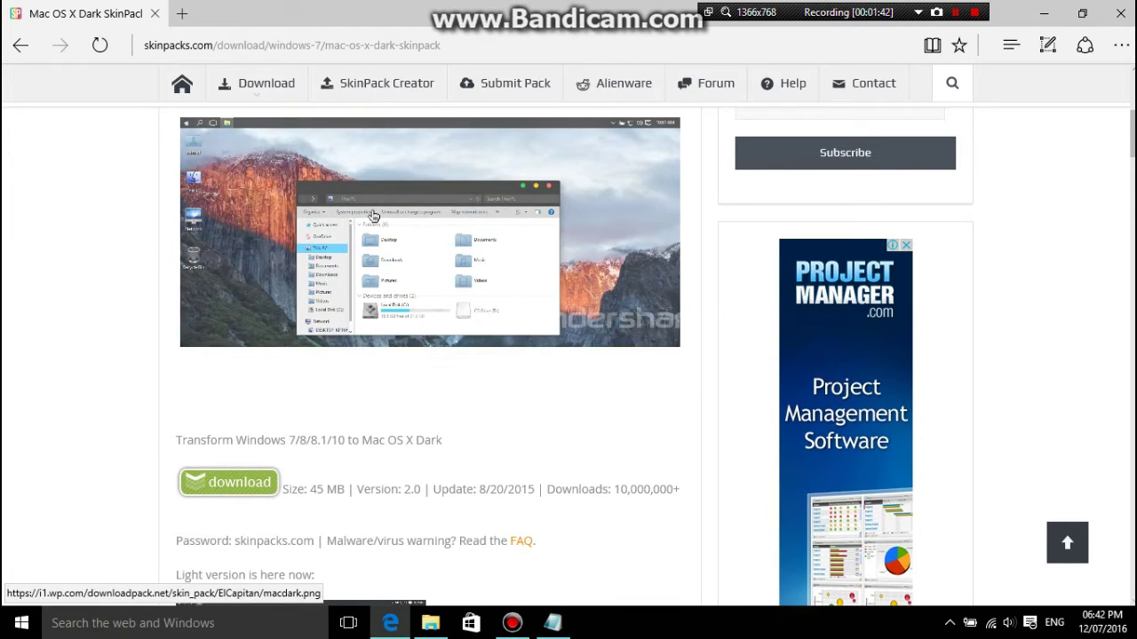
- Return to the SkinPack homepage, open the iOS9 SkinPack page and look at its preview images
left_click(21, 45)
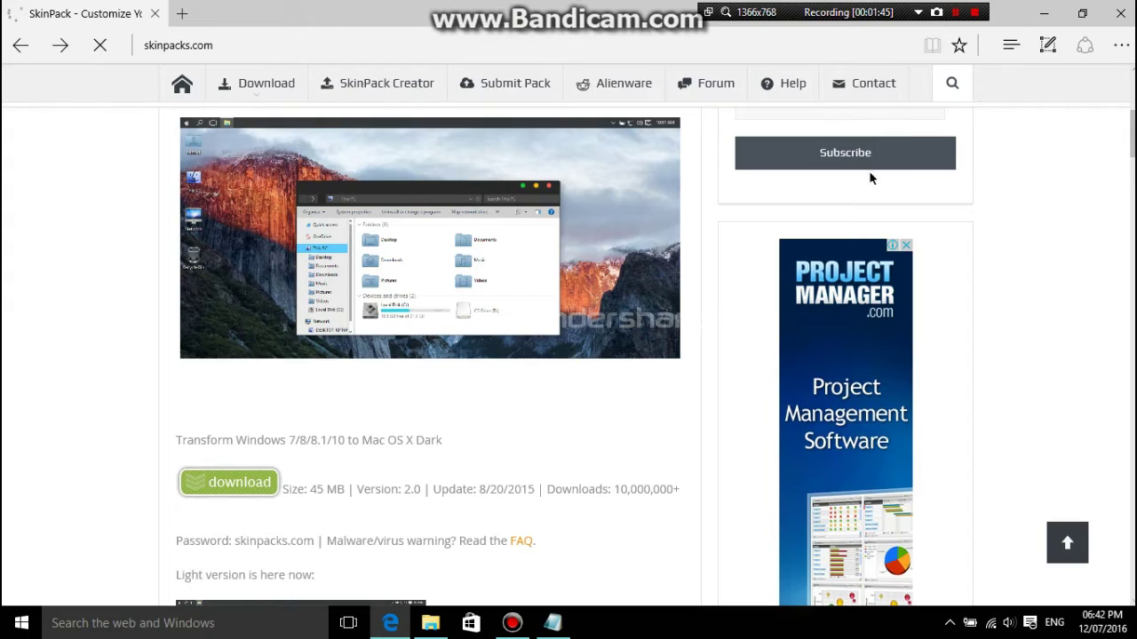
scroll(841, 356, "down", 10)
scroll(827, 359, "down", 10)
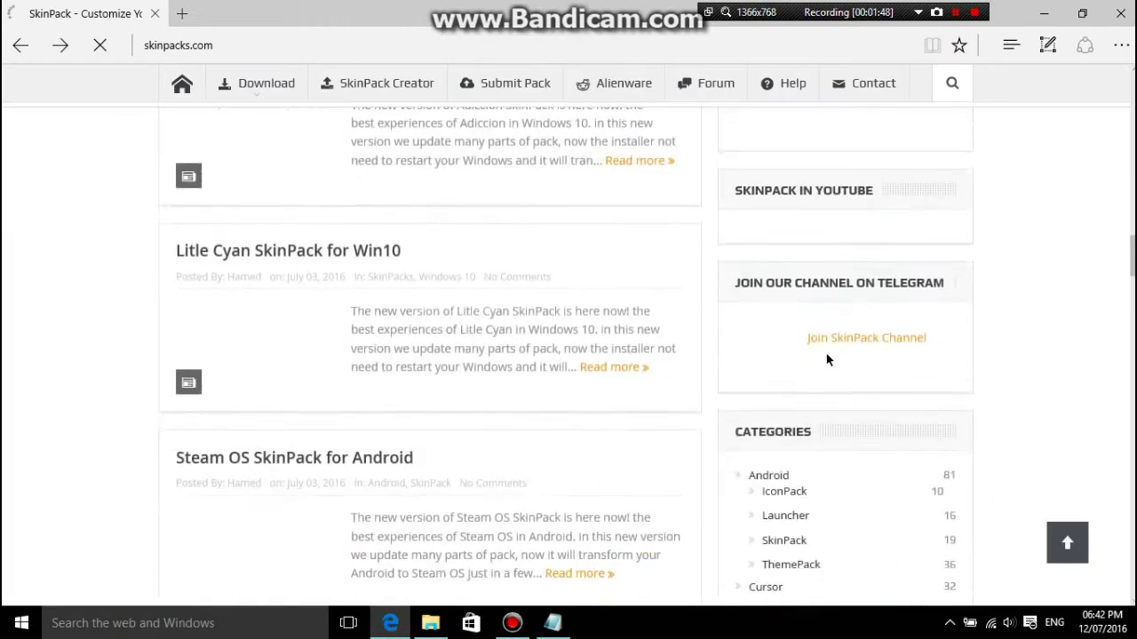
scroll(827, 355, "down", 6)
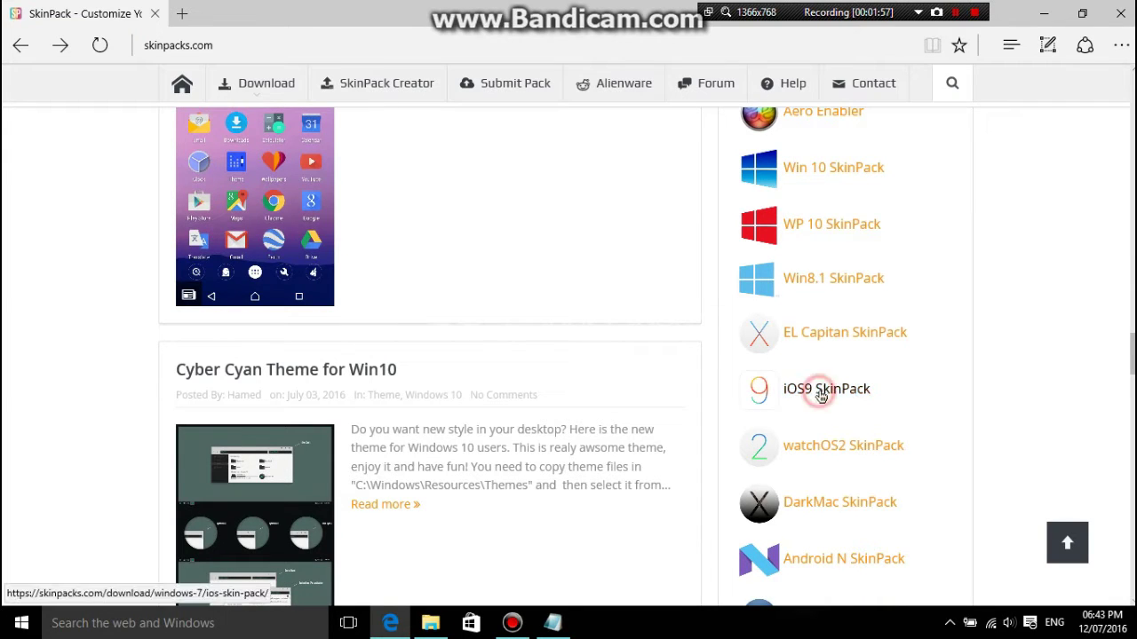
left_click(819, 400)
scroll(452, 318, "down", 5)
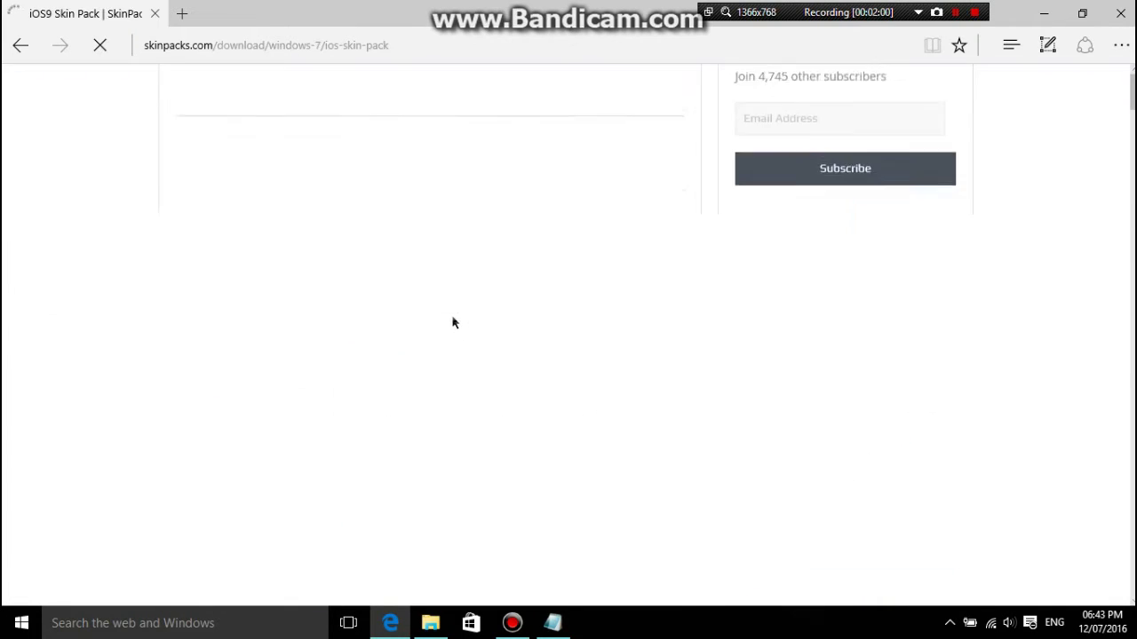
scroll(461, 305, "down", 3)
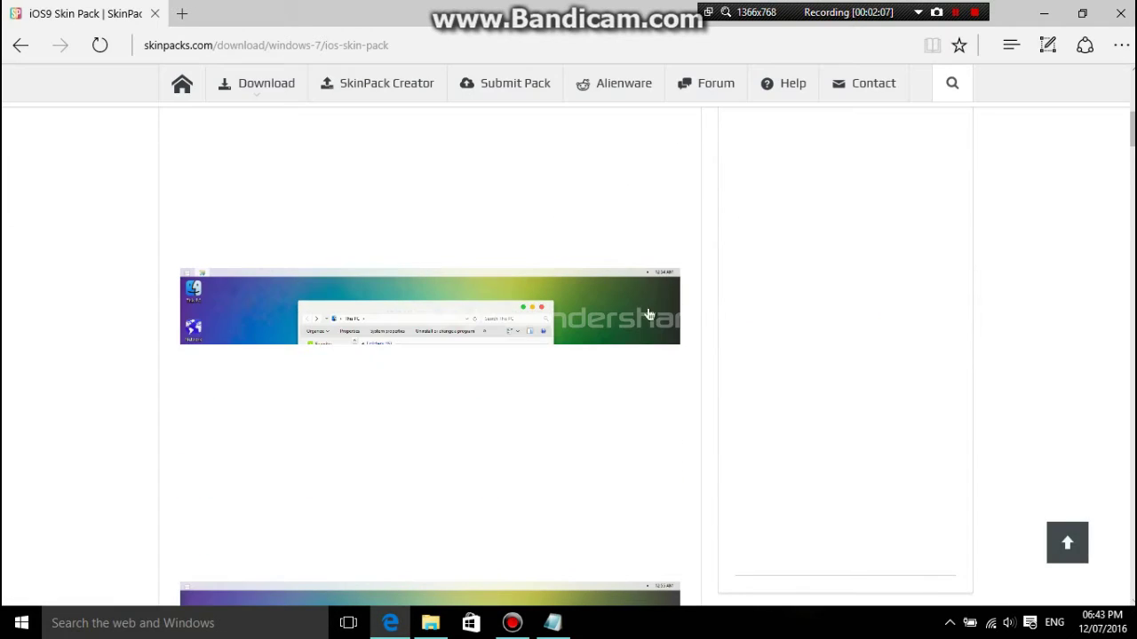
scroll(523, 334, "down", 3)
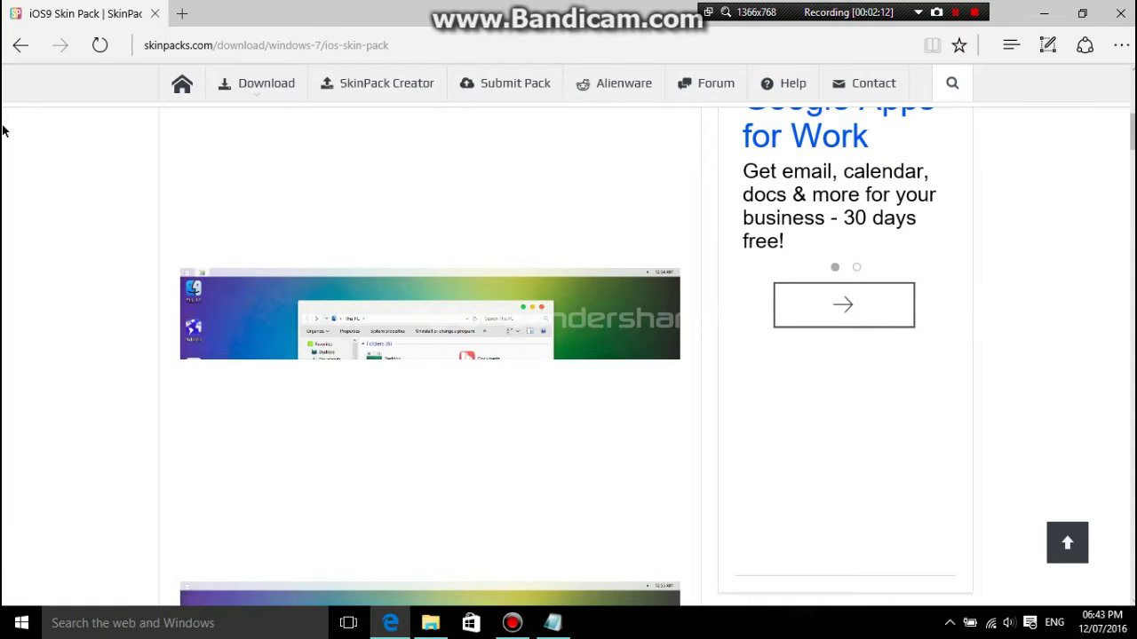
- Examine the title, preview images and demo videos on the Mac OS X El Capitan SkinPack page
left_click(956, 13)
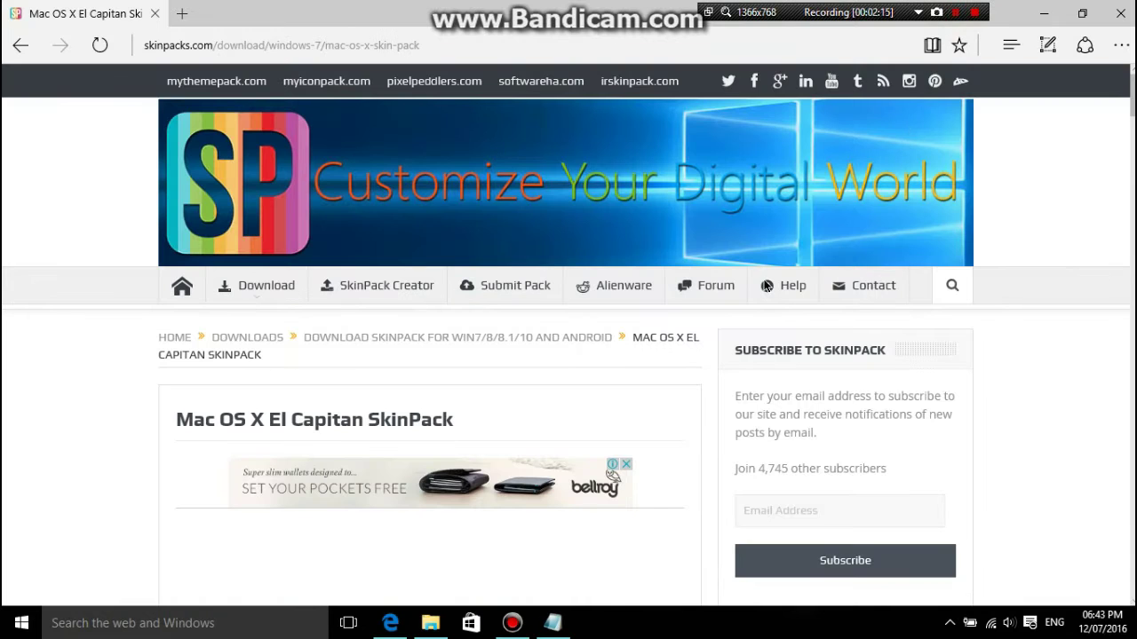
scroll(414, 382, "down", 4)
scroll(429, 311, "down", 4)
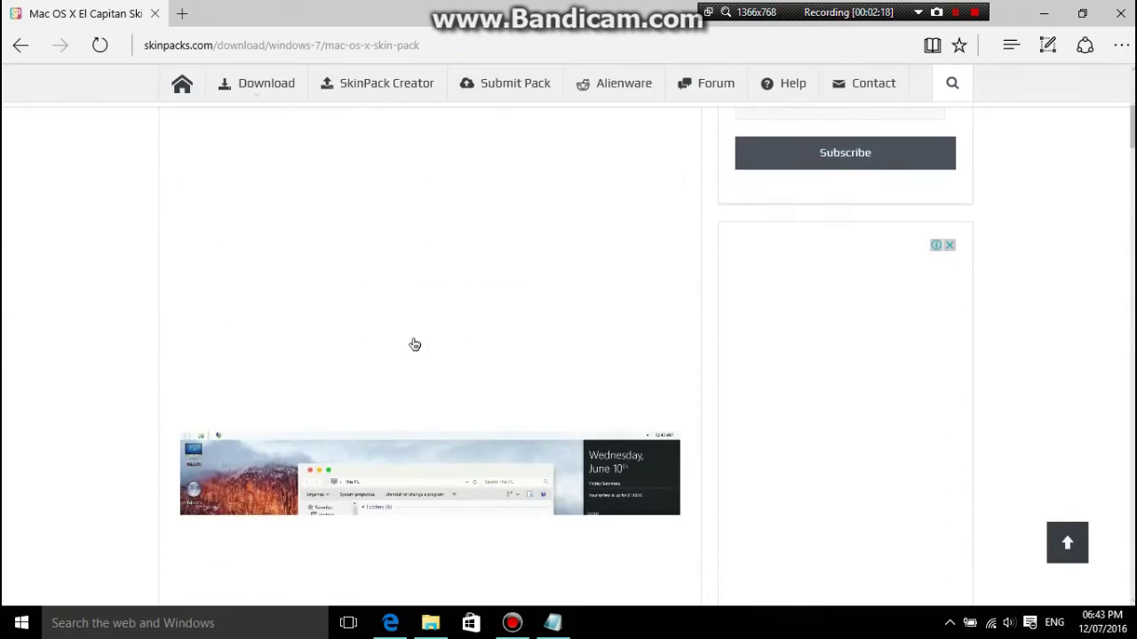
scroll(447, 312, "up", 2)
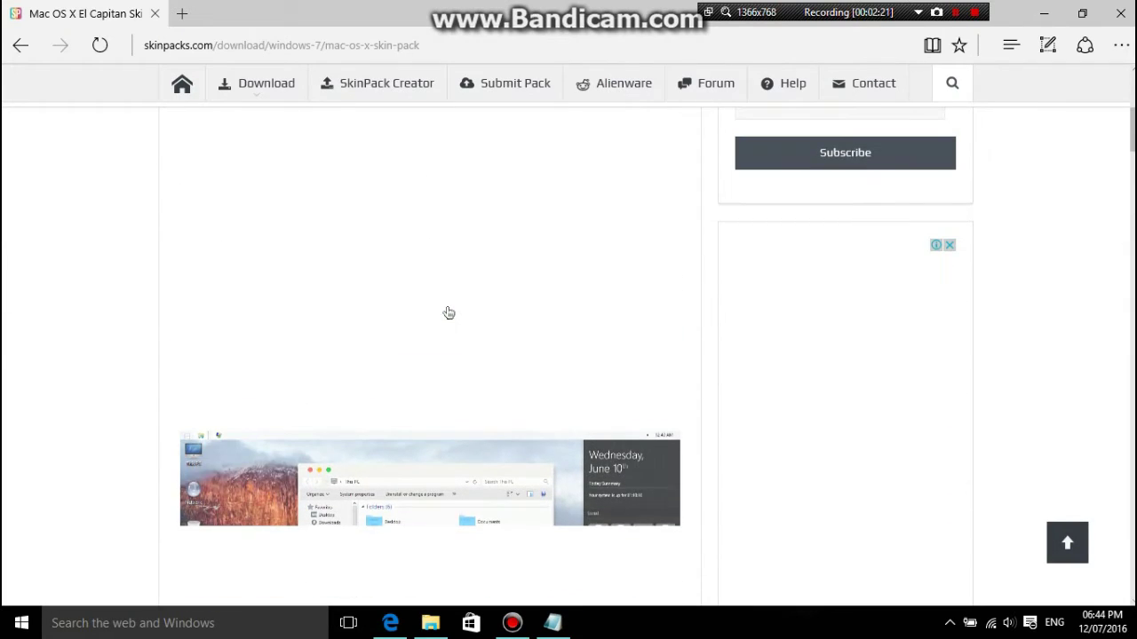
scroll(452, 304, "down", 2)
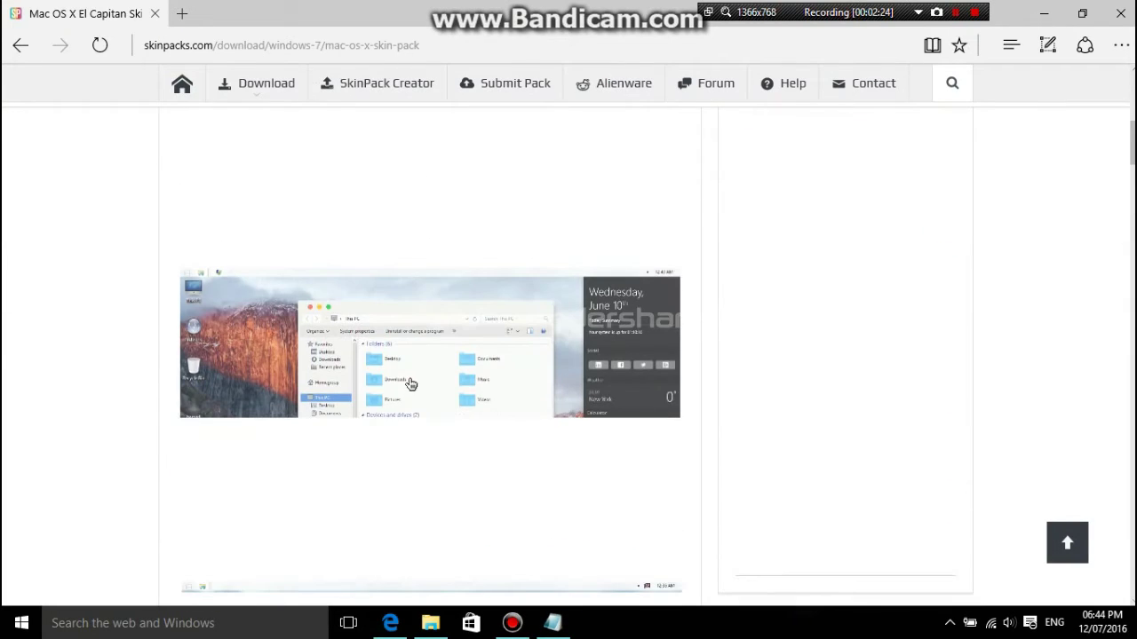
scroll(430, 350, "up", 7)
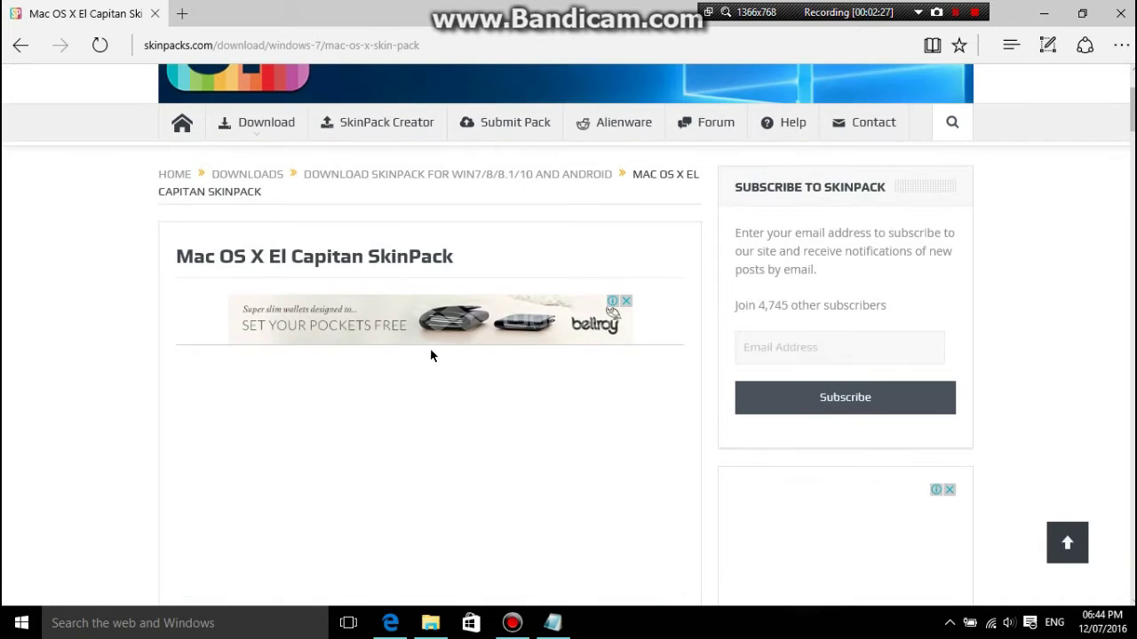
left_click_drag(178, 257, 448, 257)
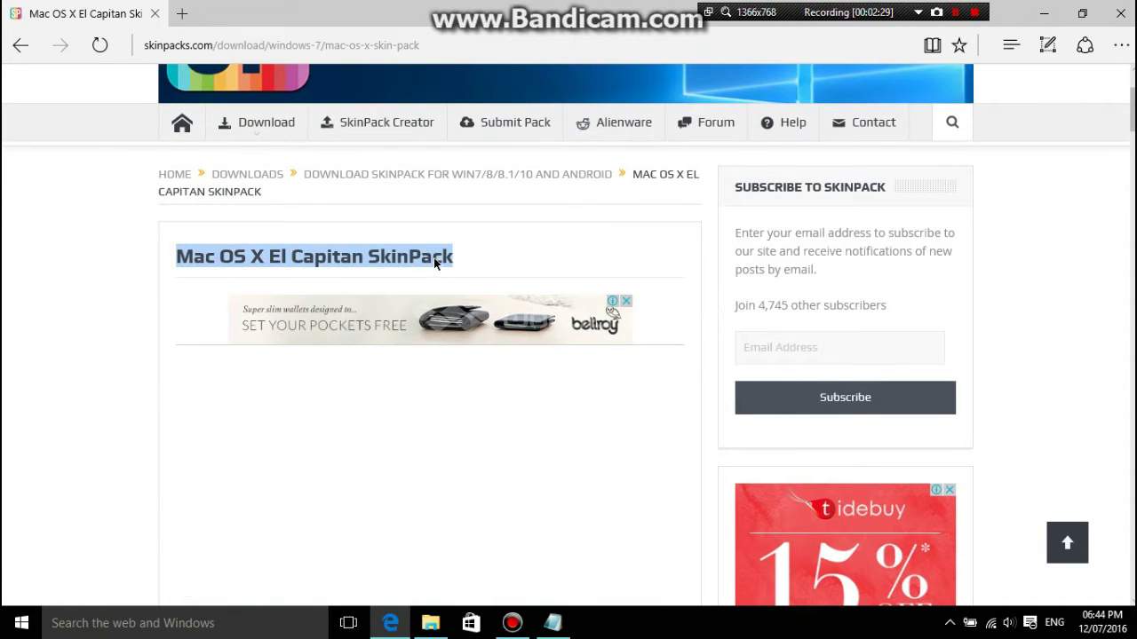
left_click(257, 255)
scroll(495, 285, "down", 6)
scroll(484, 404, "down", 7)
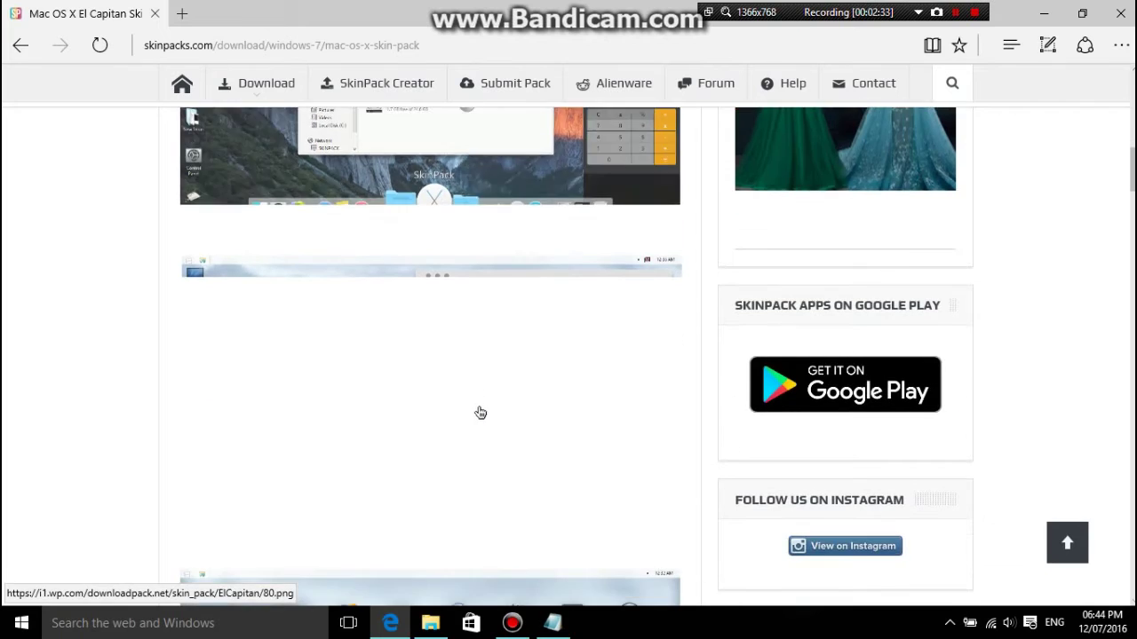
scroll(486, 401, "down", 10)
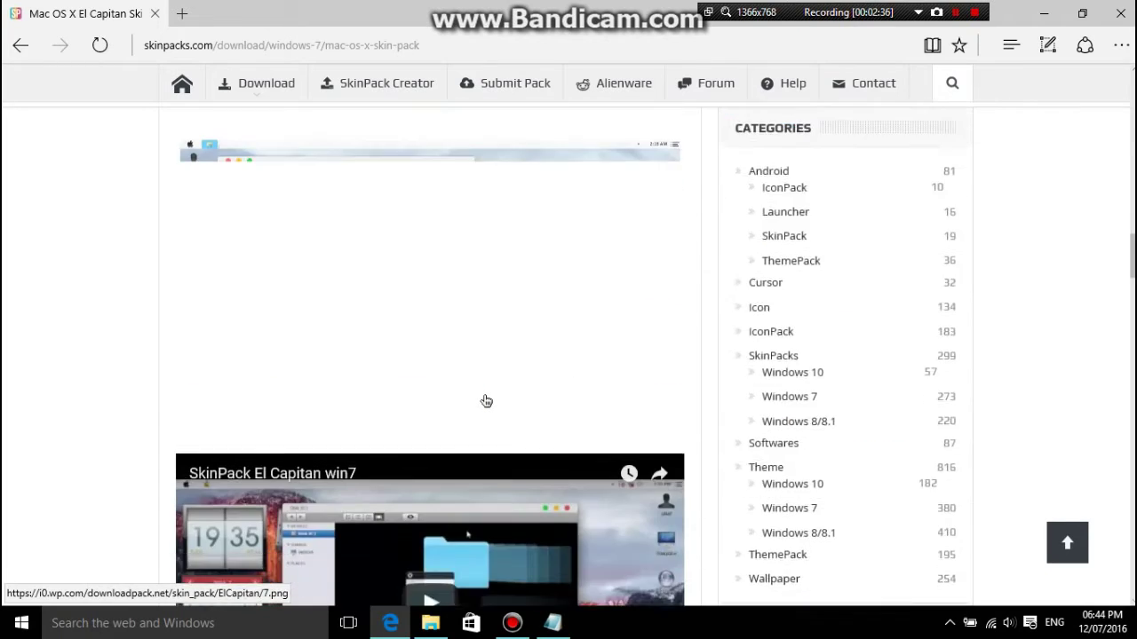
scroll(486, 402, "up", 1)
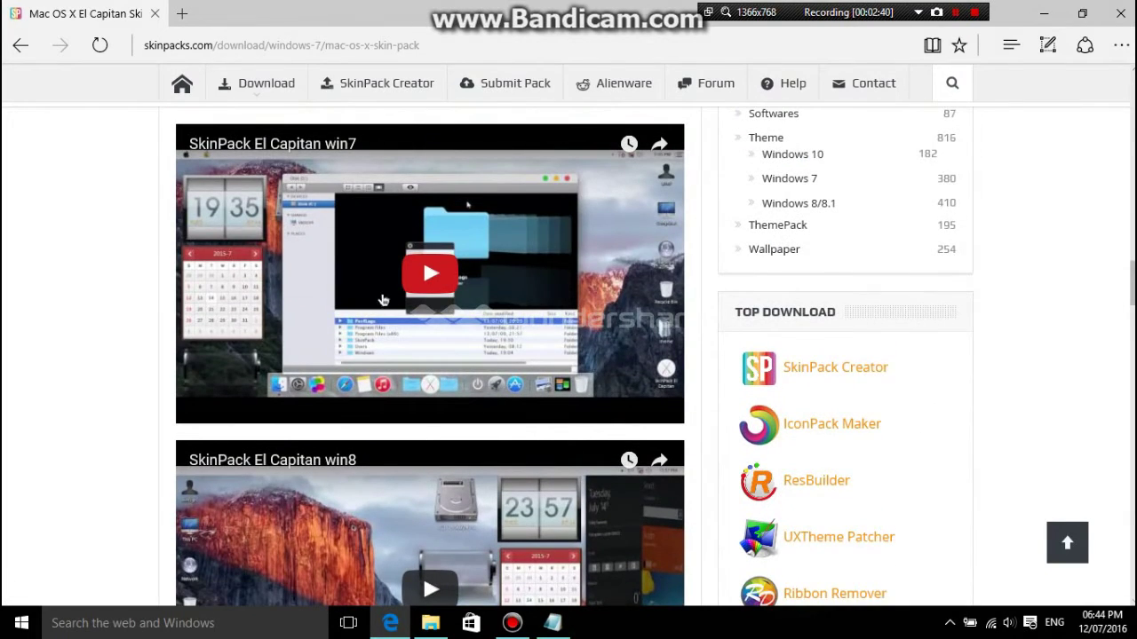
scroll(449, 415, "down", 2)
scroll(448, 415, "up", 2)
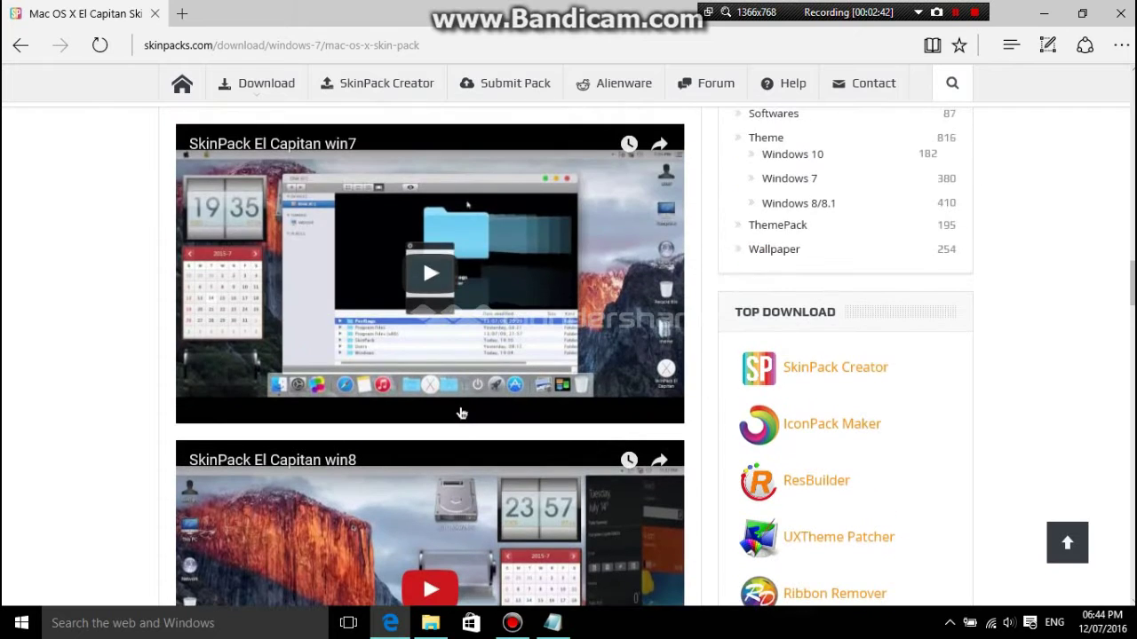
- Follow the Mac OS X El Capitan SkinPack download link and skip the installation video to reach the file listing
scroll(458, 411, "down", 5)
left_click(229, 322)
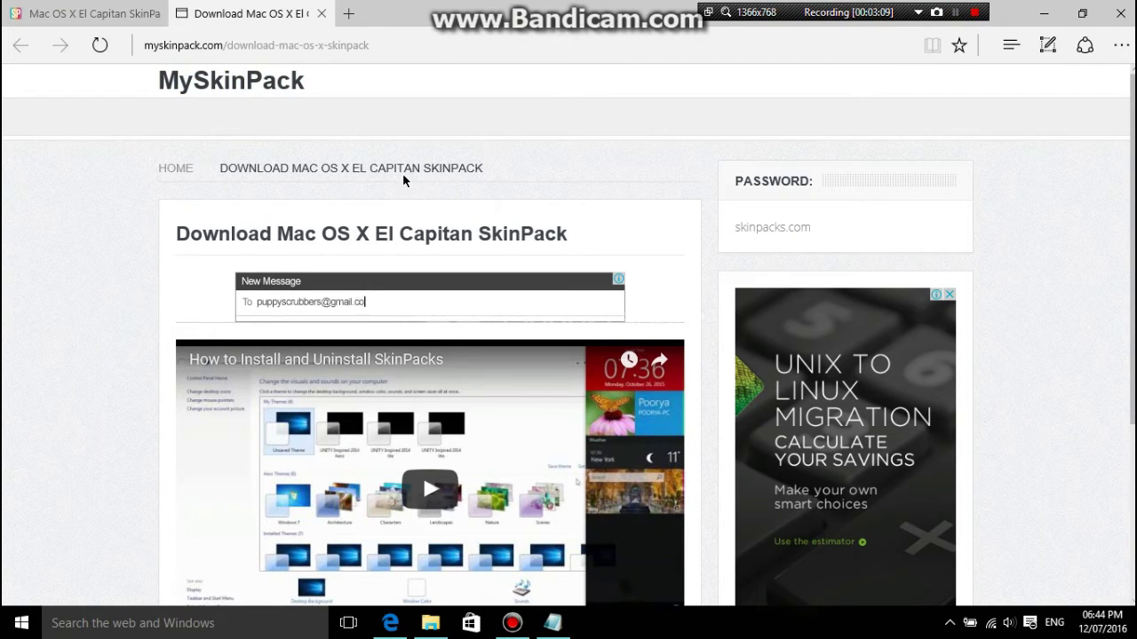
scroll(347, 266, "down", 2)
scroll(347, 267, "down", 1)
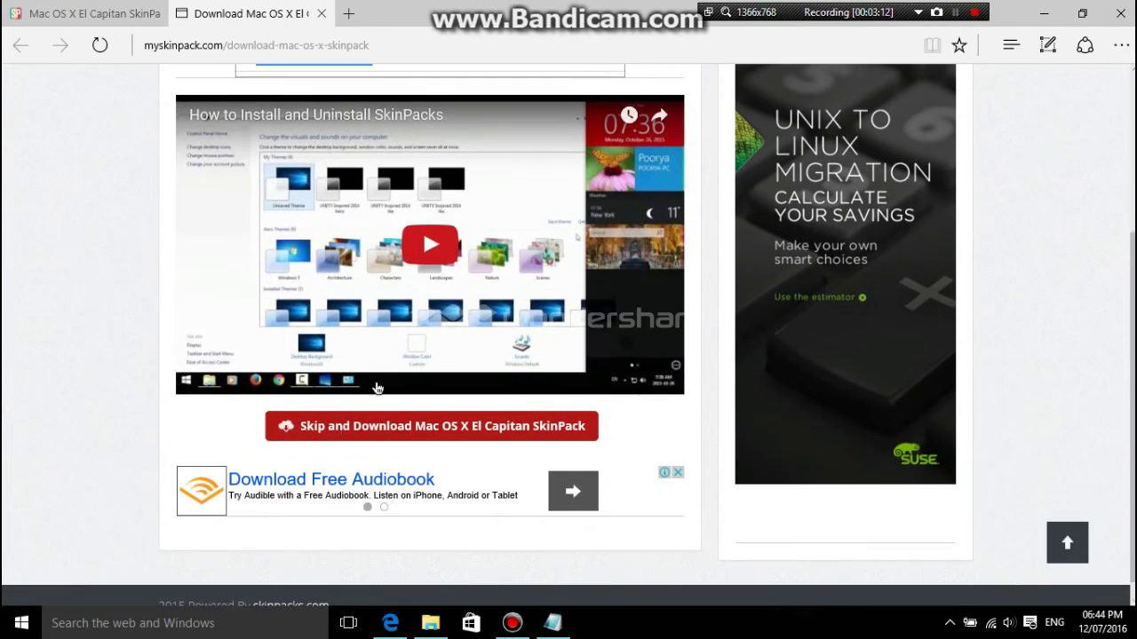
left_click(500, 432)
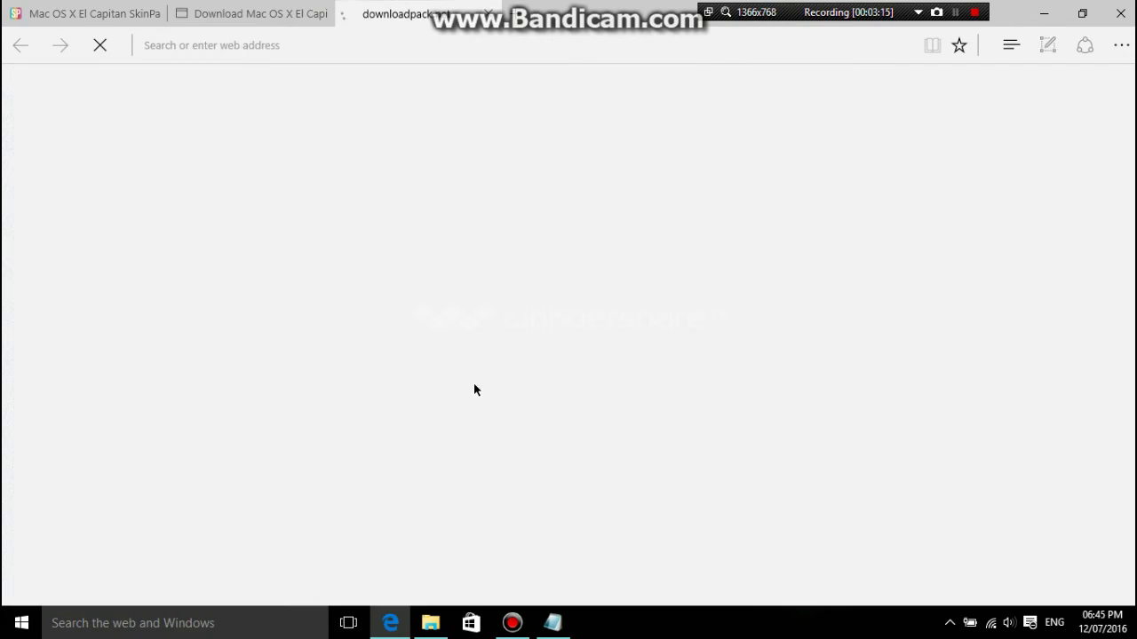
scroll(422, 169, "down", 1)
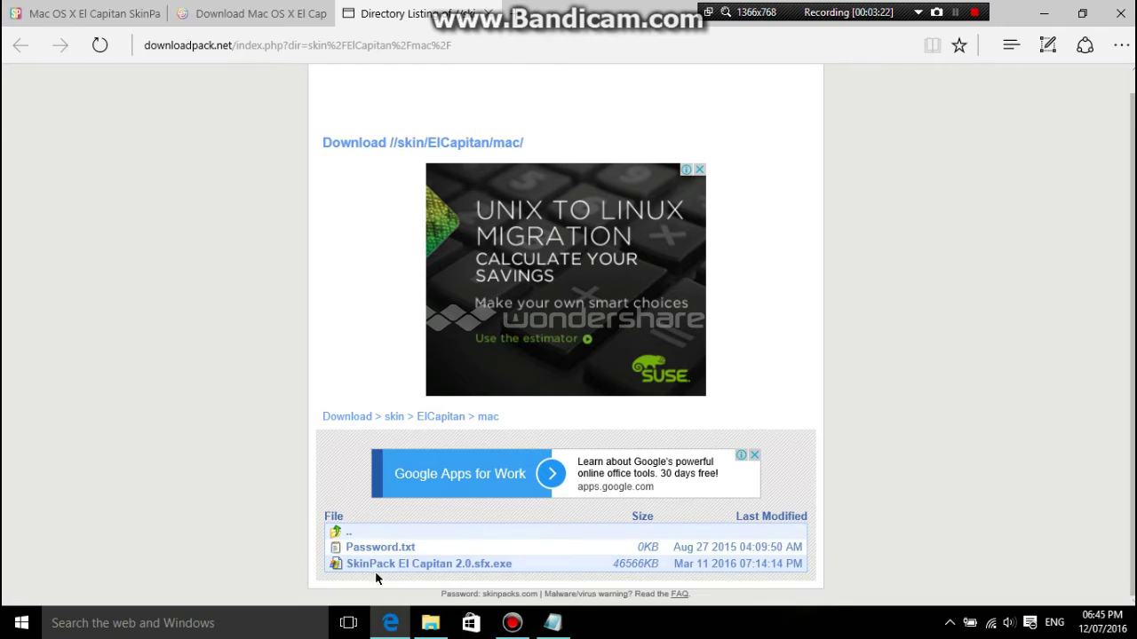
- Open Password.txt to view the archive password, then return to the El Capitan file listing
left_click(396, 549)
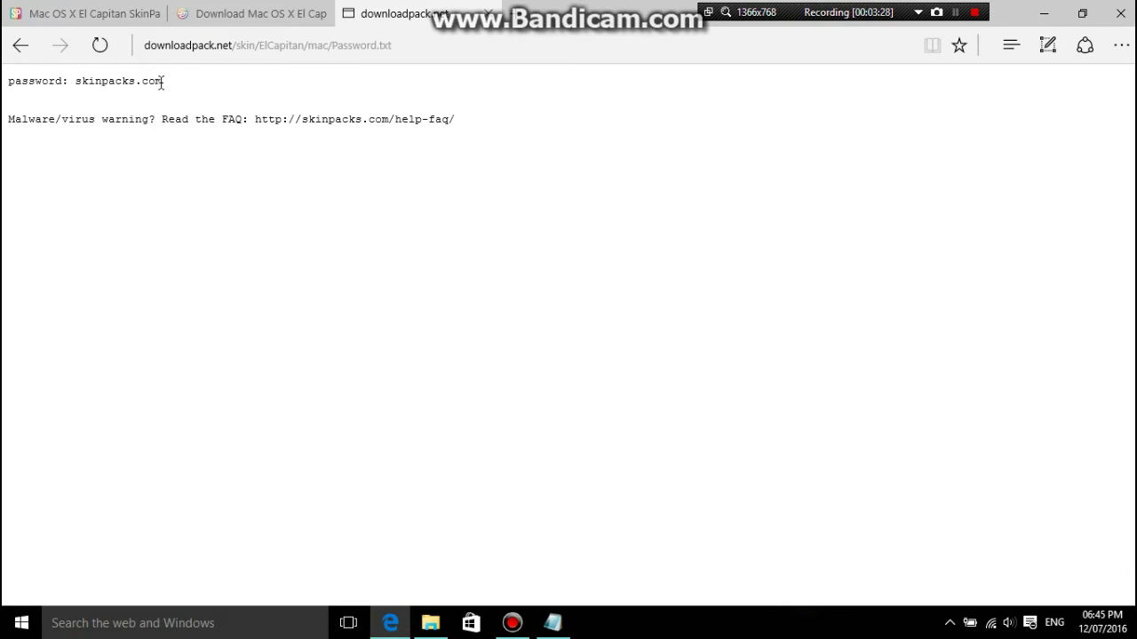
double_click(97, 80)
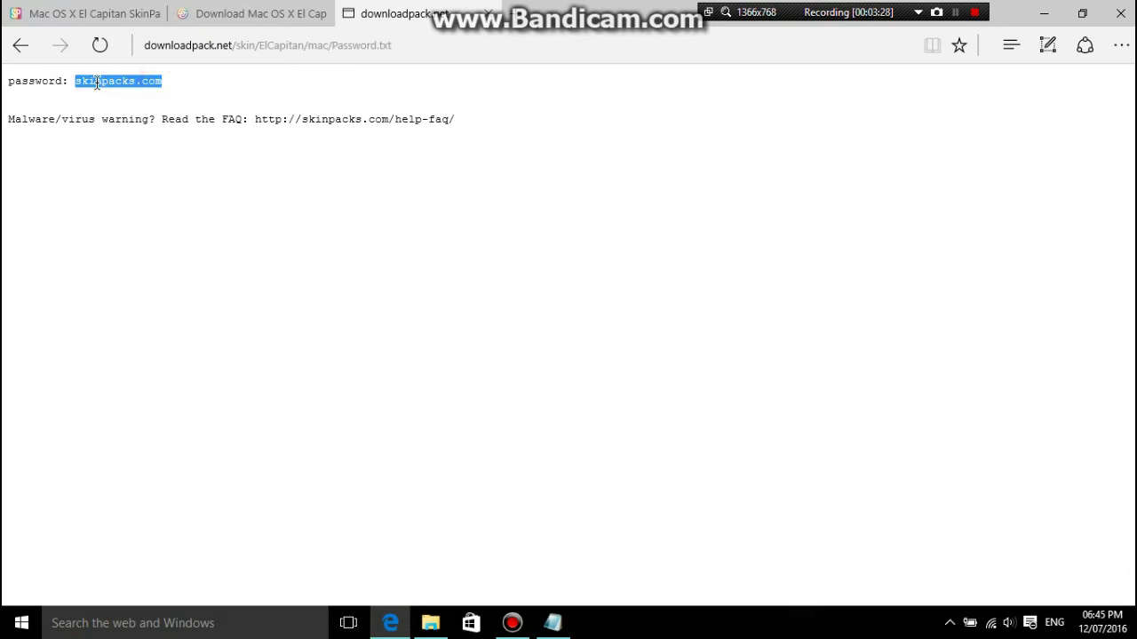
left_click(228, 13)
left_click(397, 14)
left_click(20, 46)
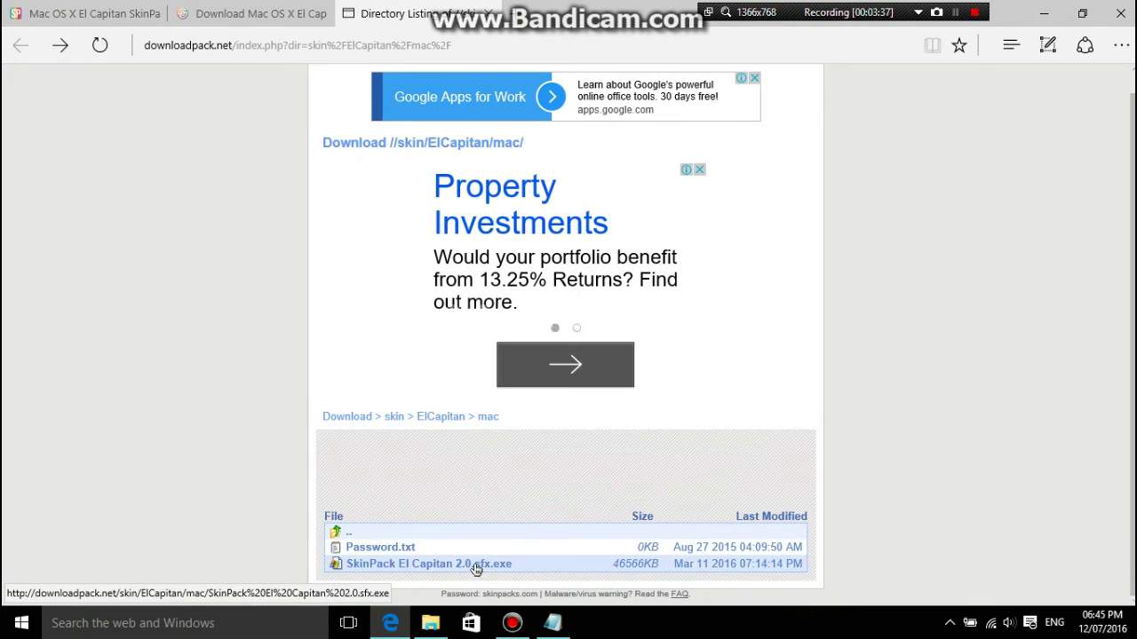
- Start downloading SkinPack El Capitan 2.0.sfx.exe in the Programs category
left_click(427, 569)
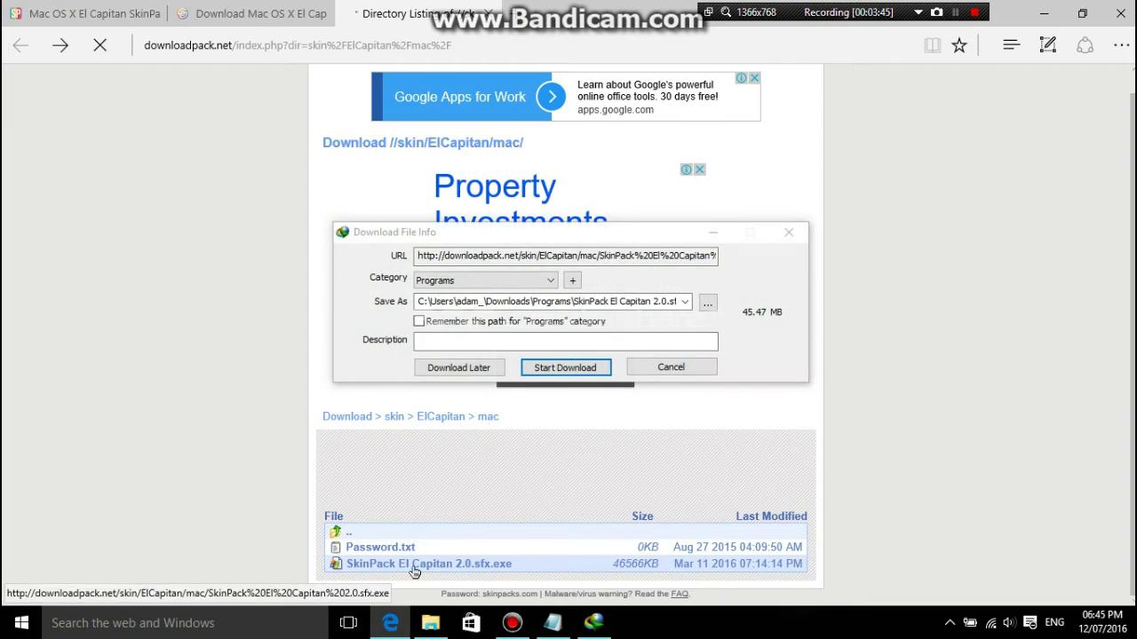
left_click(581, 370)
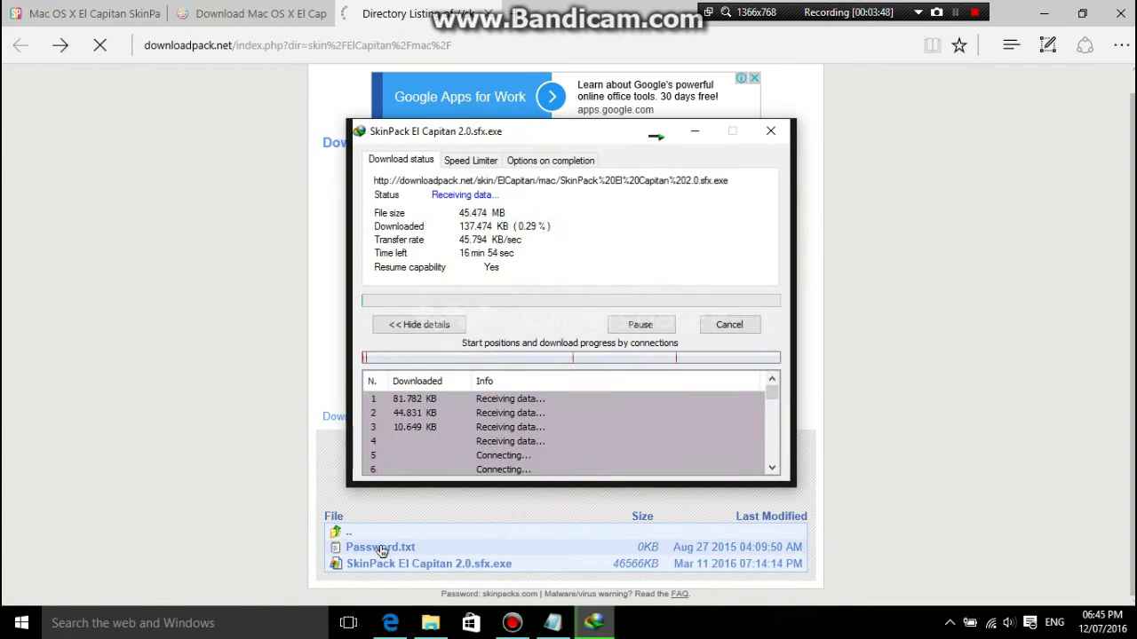
- Open Password.txt from the file listing and copy the archive password
left_click(375, 547)
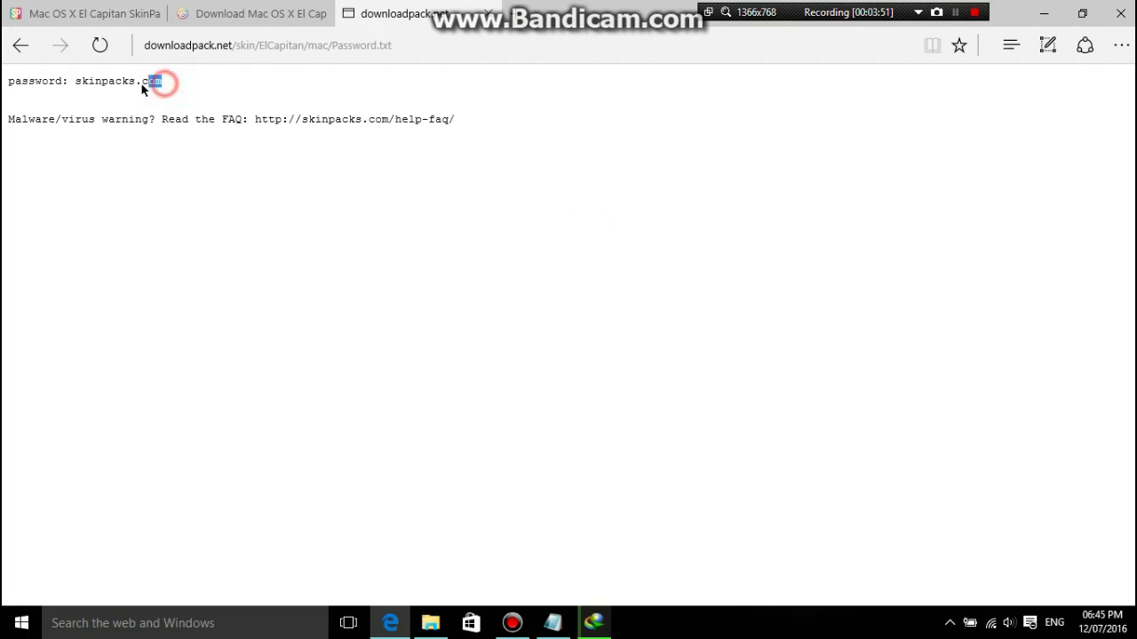
left_click_drag(142, 88, 107, 84)
right_click(106, 83)
left_click(142, 158)
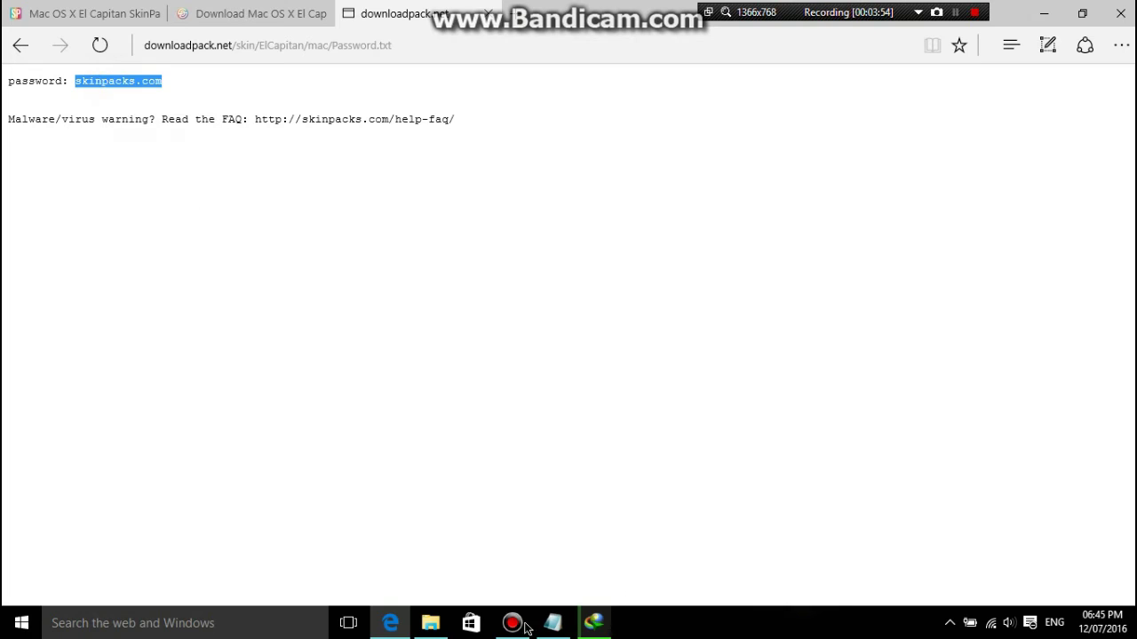
- Switch to Notepad and add "After you download the theme copy the password so you can extract it the password and the download link in the dis"
left_click(553, 623)
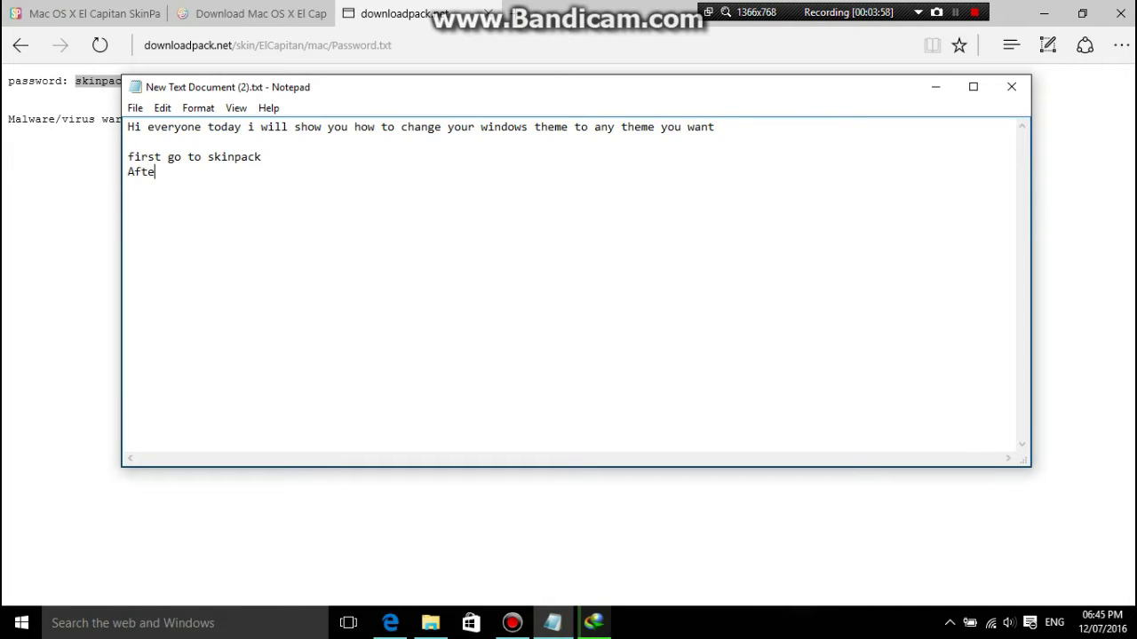
type("After you")
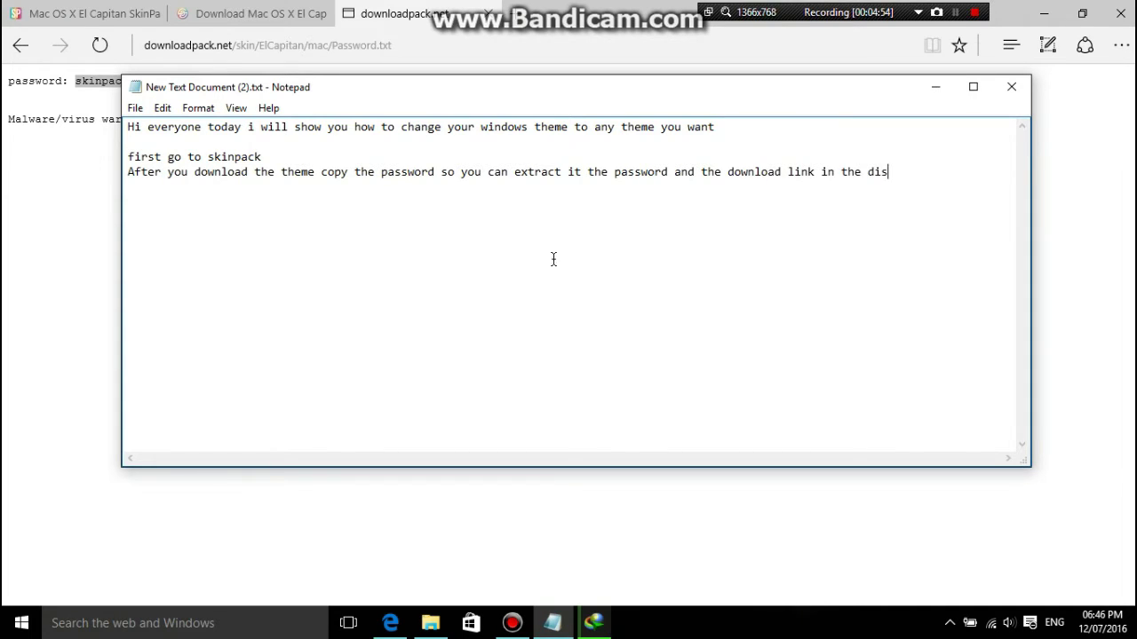
left_click(936, 86)
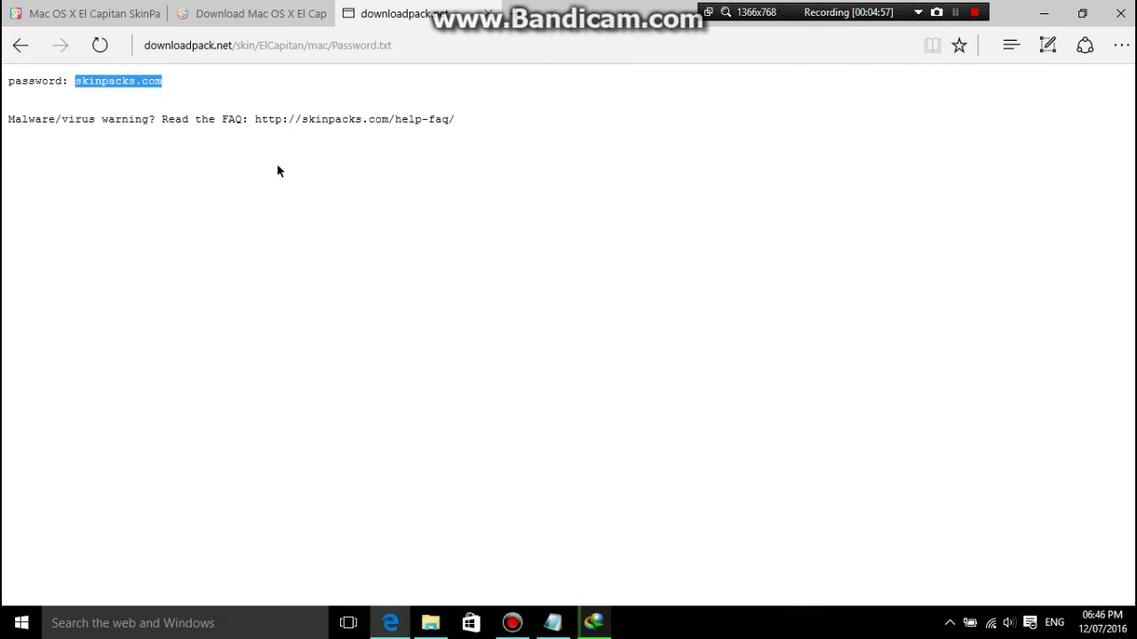
- Copy the archive password from Password.txt again and return to the El Capitan file listing
right_click(96, 80)
left_click(139, 151)
left_click(21, 46)
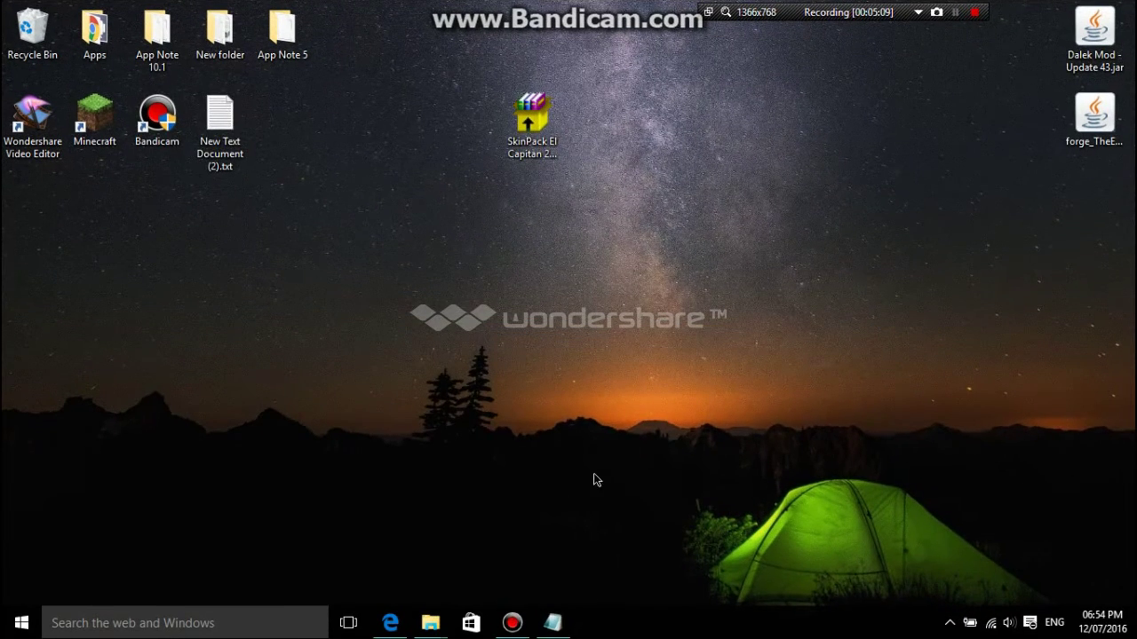
- Add the line "After you download the file extract" at the end of the Notepad notes, then minimize the document
left_click(553, 622)
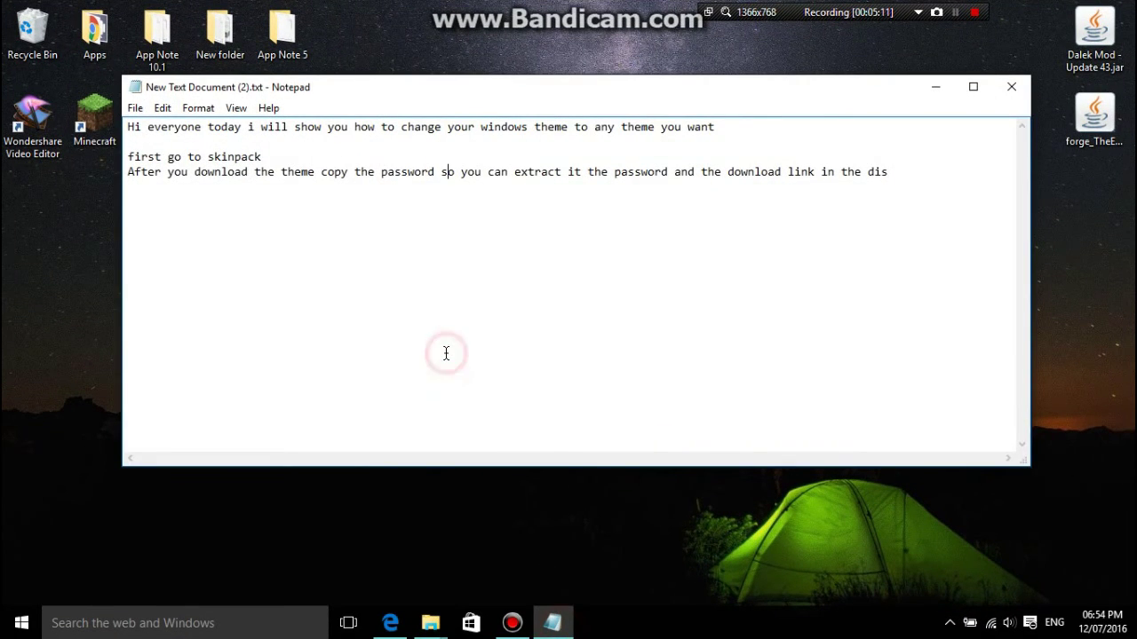
left_click(895, 175)
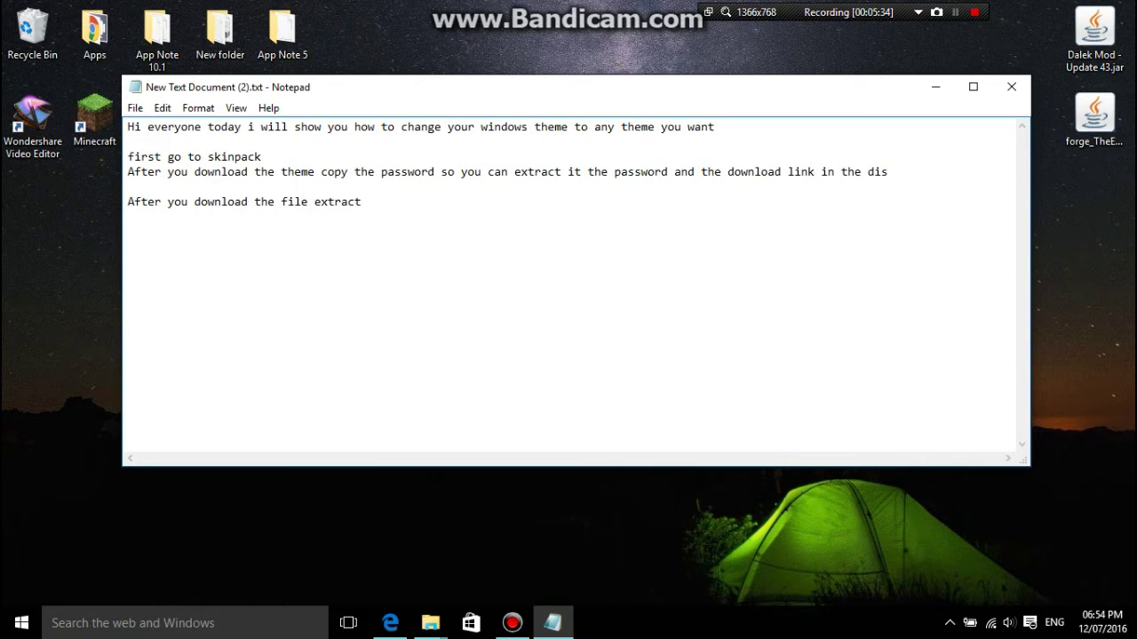
left_click(935, 86)
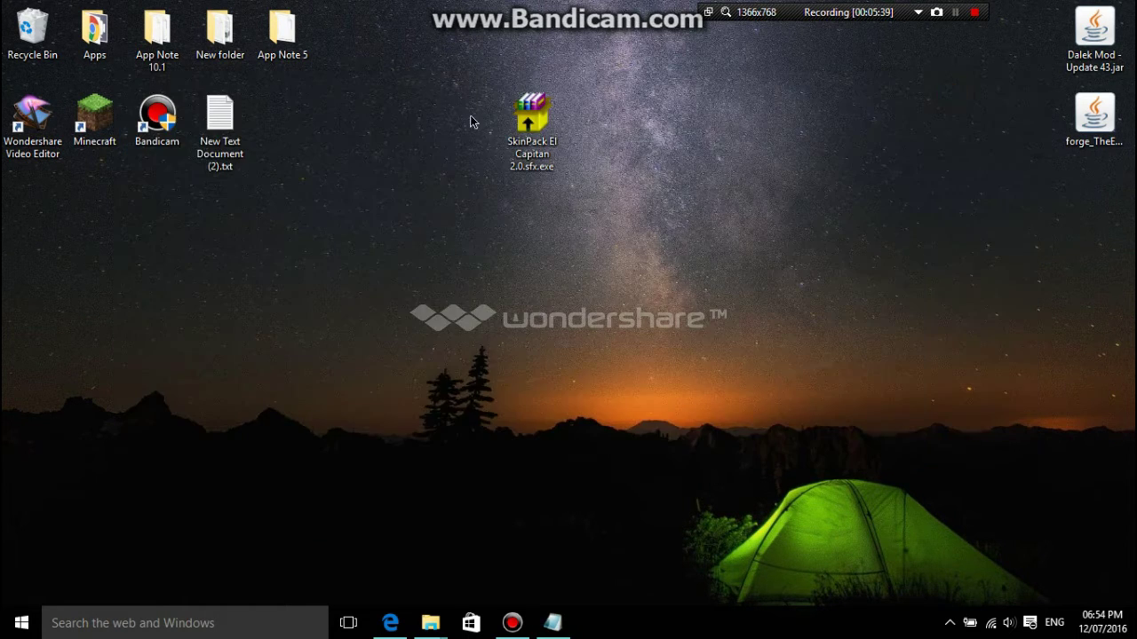
- Extract SkinPack El Capitan 2.0.sfx.exe to the desktop using the copied archive password, and move the extracted file beside the archive
double_click(535, 124)
left_click(514, 310)
right_click(514, 310)
left_click(571, 376)
left_click(533, 343)
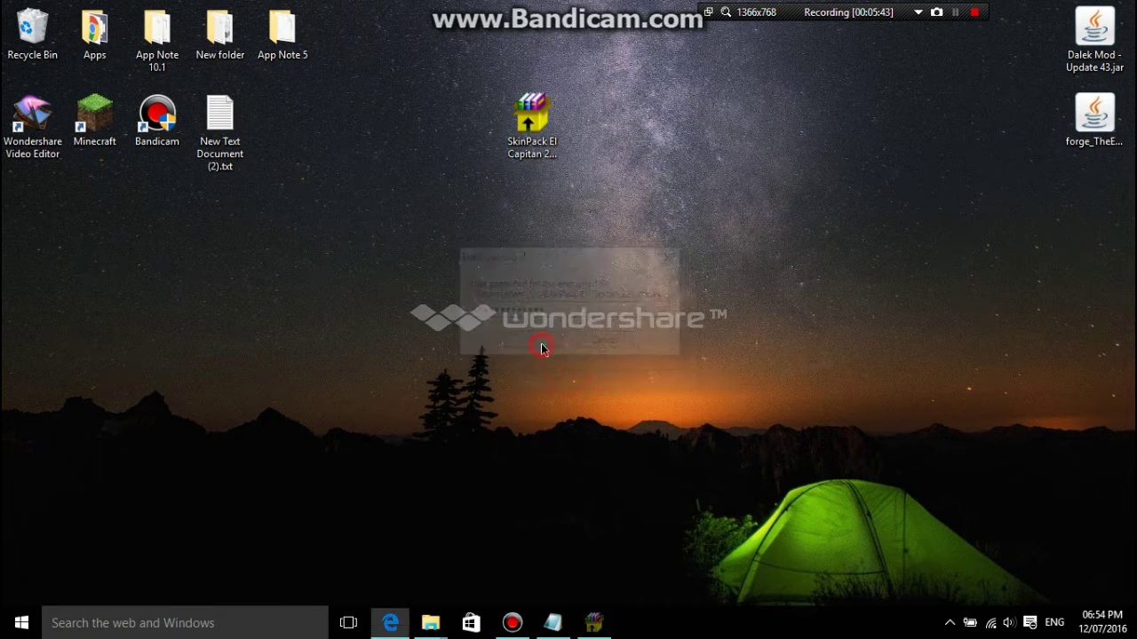
left_click(645, 453)
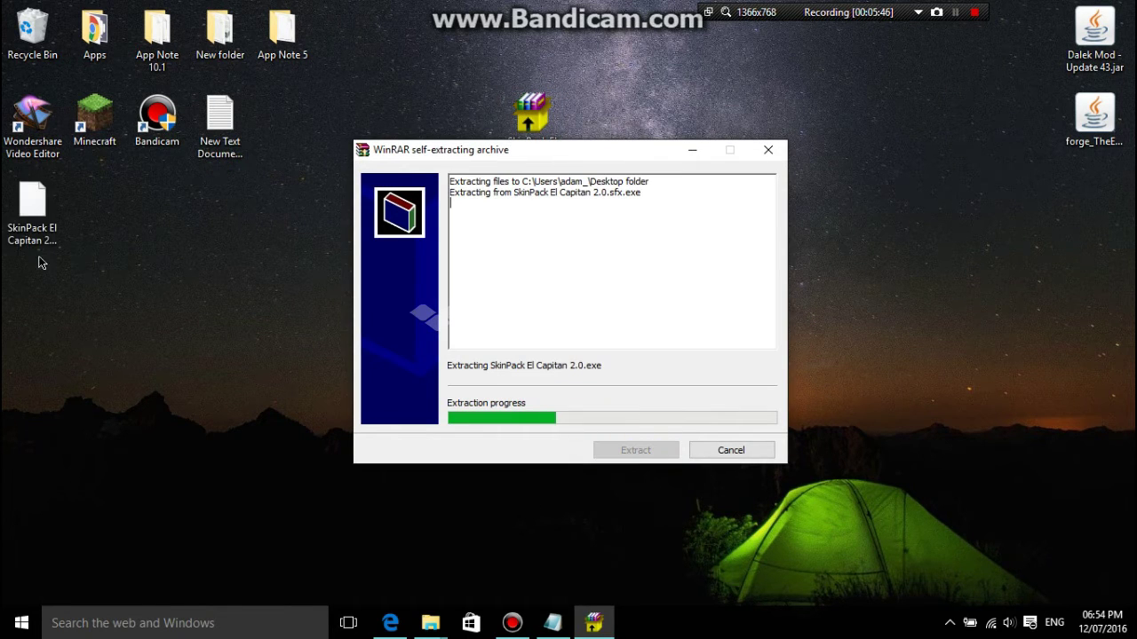
left_click_drag(32, 202, 595, 134)
- Complete the extraction line in the Notepad notes with "it" and add the line "writ the password"
left_click(567, 633)
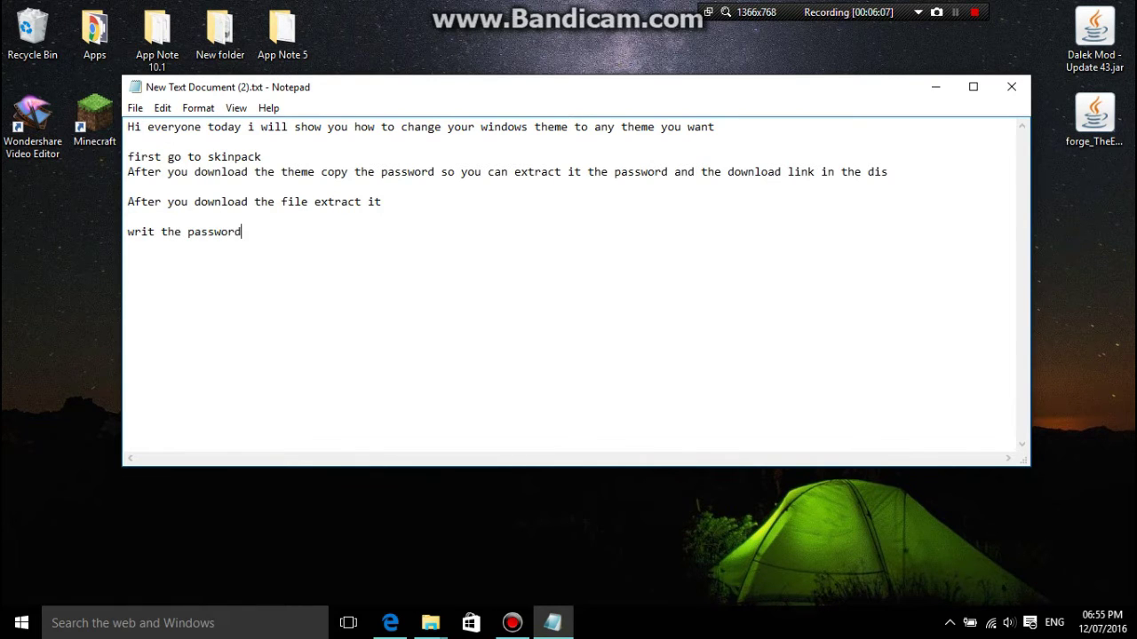
left_click(937, 87)
- Launch the extracted SkinPack El Capitan 2.0.exe and add "the install the app and it will change youe theme" to the Notepad notes
left_click_drag(592, 116, 532, 382)
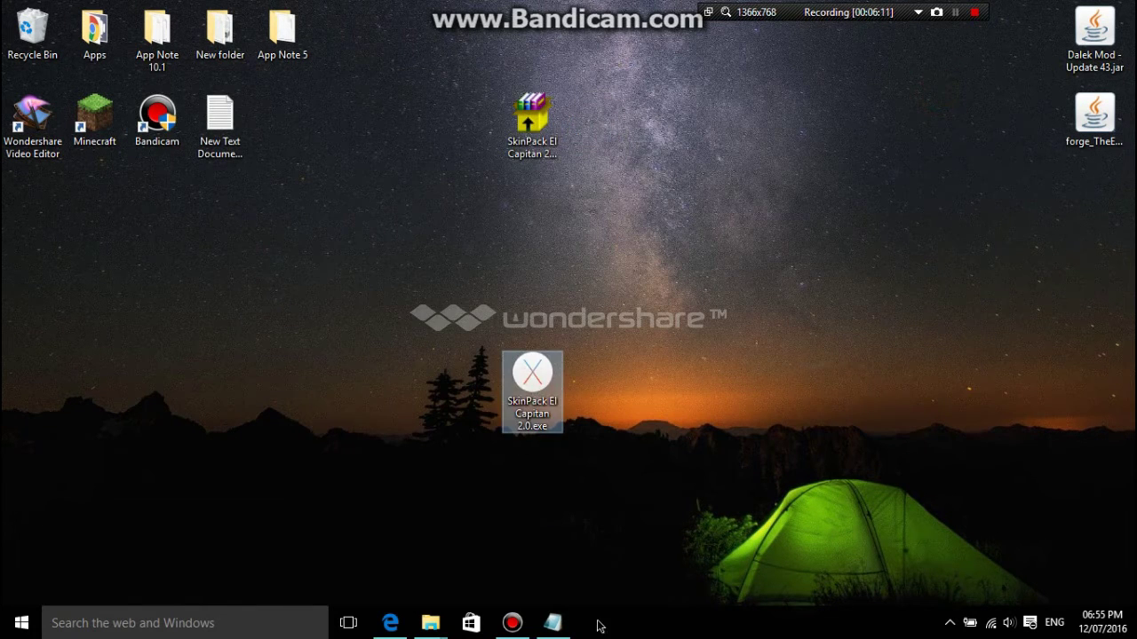
double_click(532, 382)
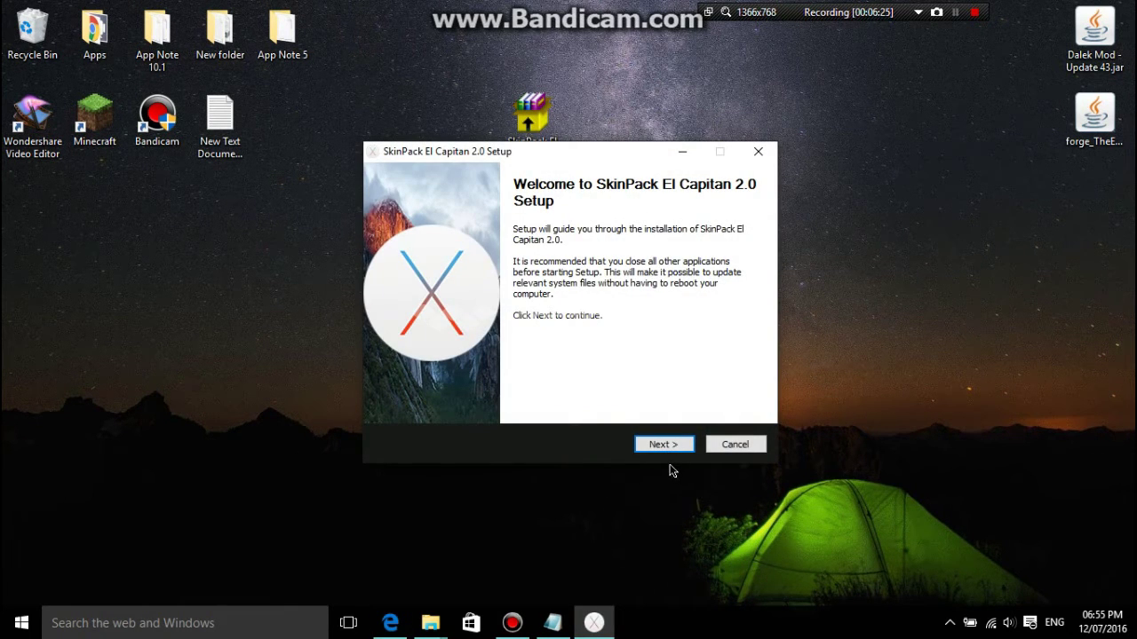
left_click(553, 622)
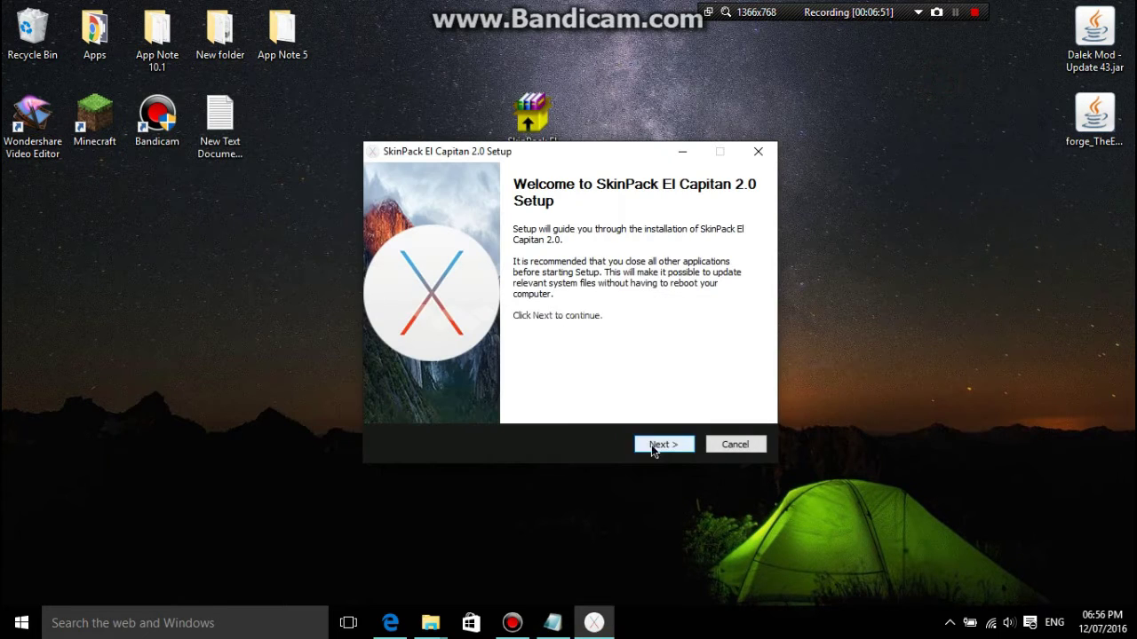
- Proceed through the SkinPack El Capitan 2.0 Setup welcome and agreement pages to the component selection
left_click(662, 446)
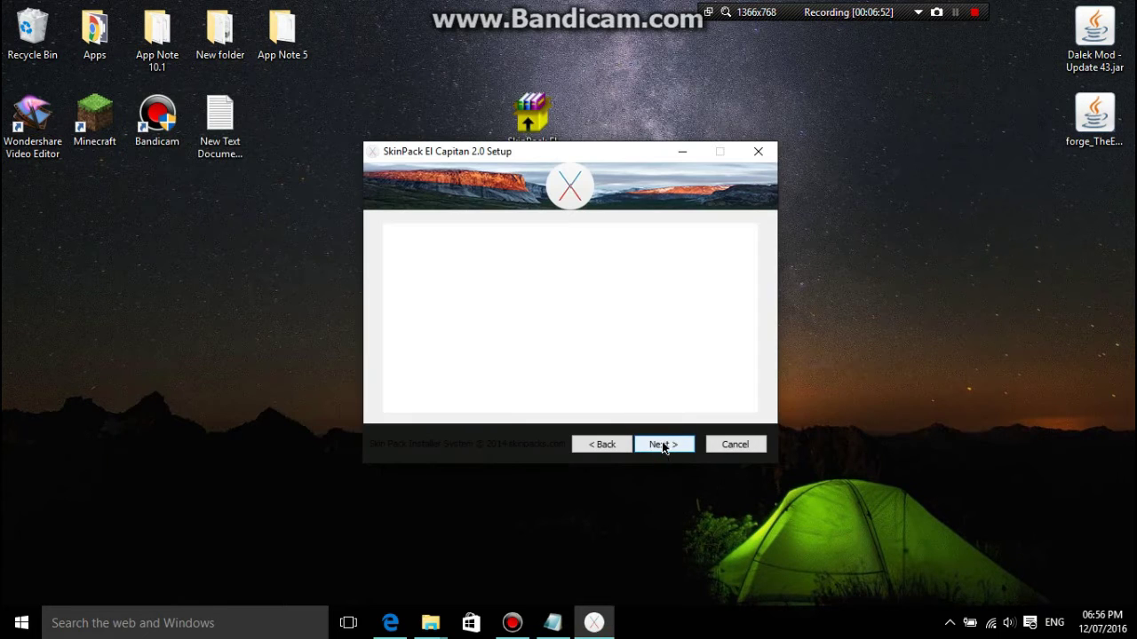
left_click(429, 406)
left_click(661, 444)
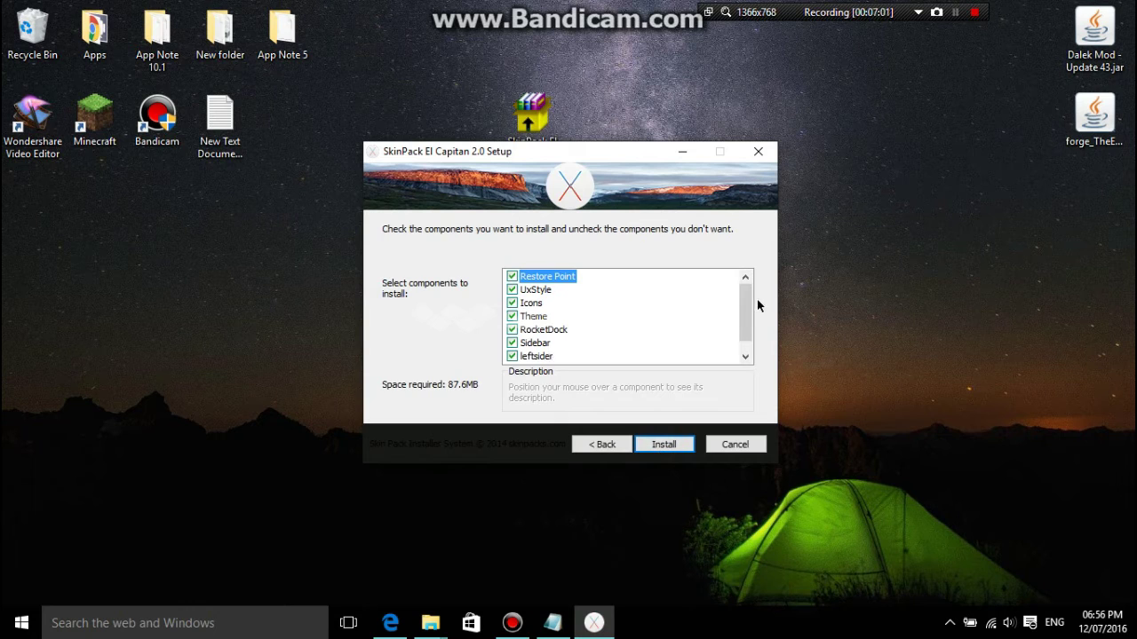
- Review the component list, install SkinPack El Capitan 2.0 with the default components, and dismiss the Windows Script Host error
scroll(524, 362, "down", 1)
scroll(521, 347, "up", 1)
scroll(533, 355, "down", 1)
left_click(663, 444)
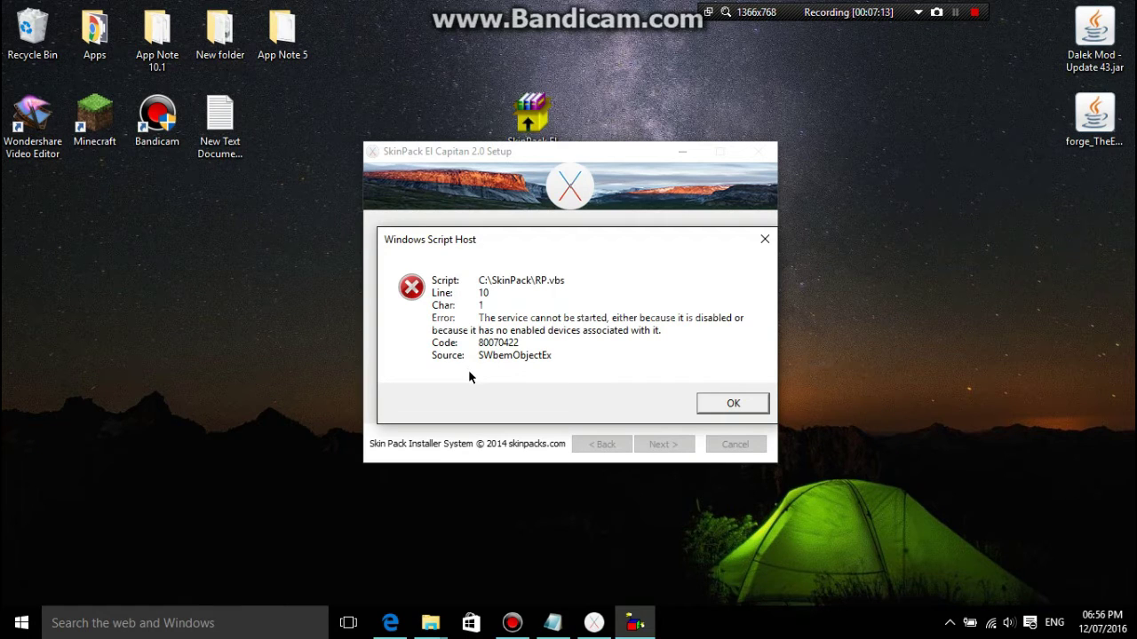
left_click(715, 406)
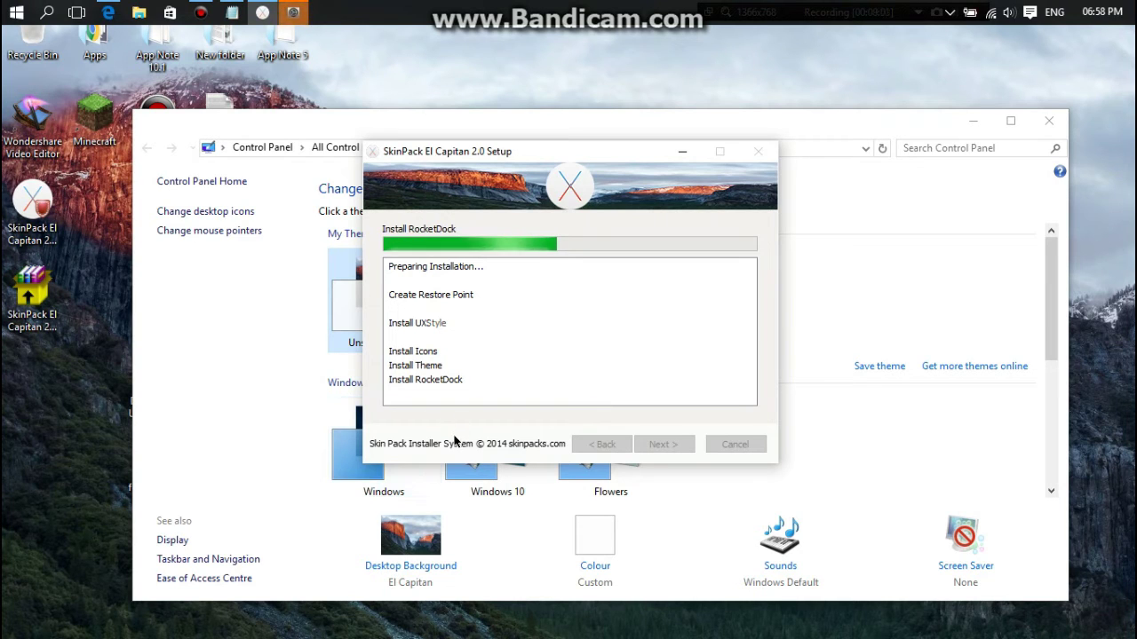
- Go through all pages of the newly installed sidebar's introduction, starting with adding more tiles
left_click(789, 22)
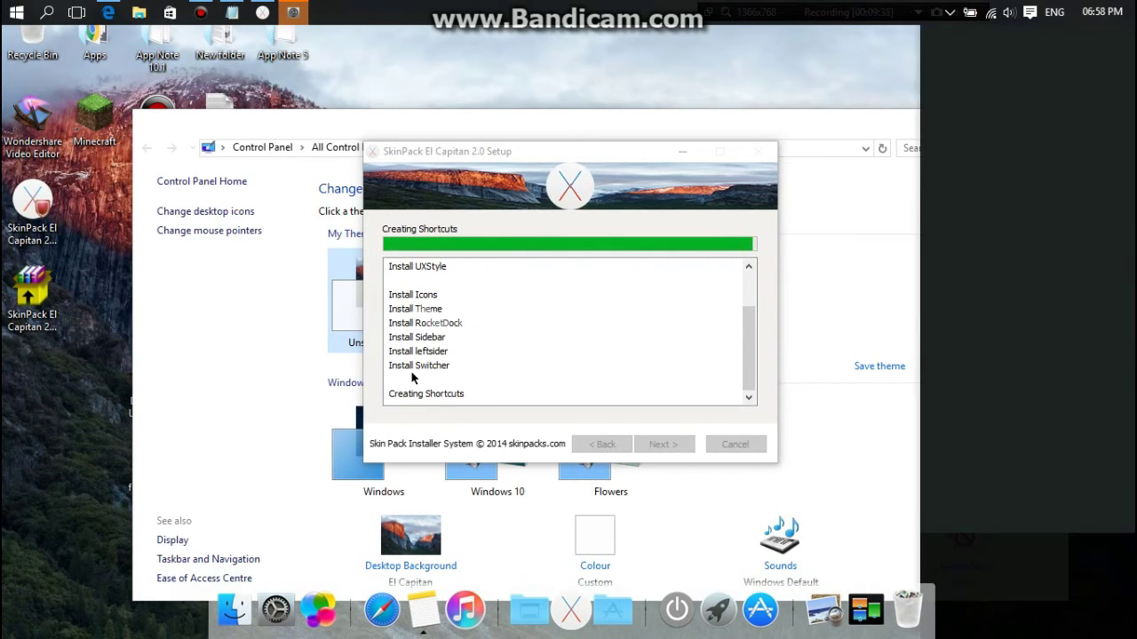
left_click(1030, 387)
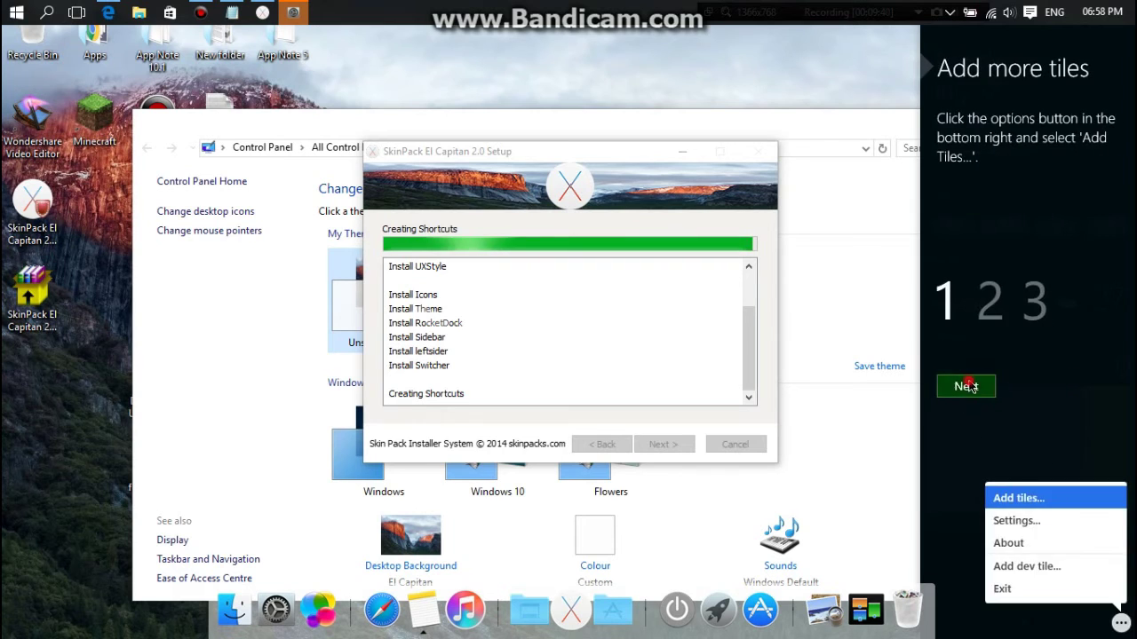
left_click(1030, 387)
left_click(1030, 388)
left_click(1026, 388)
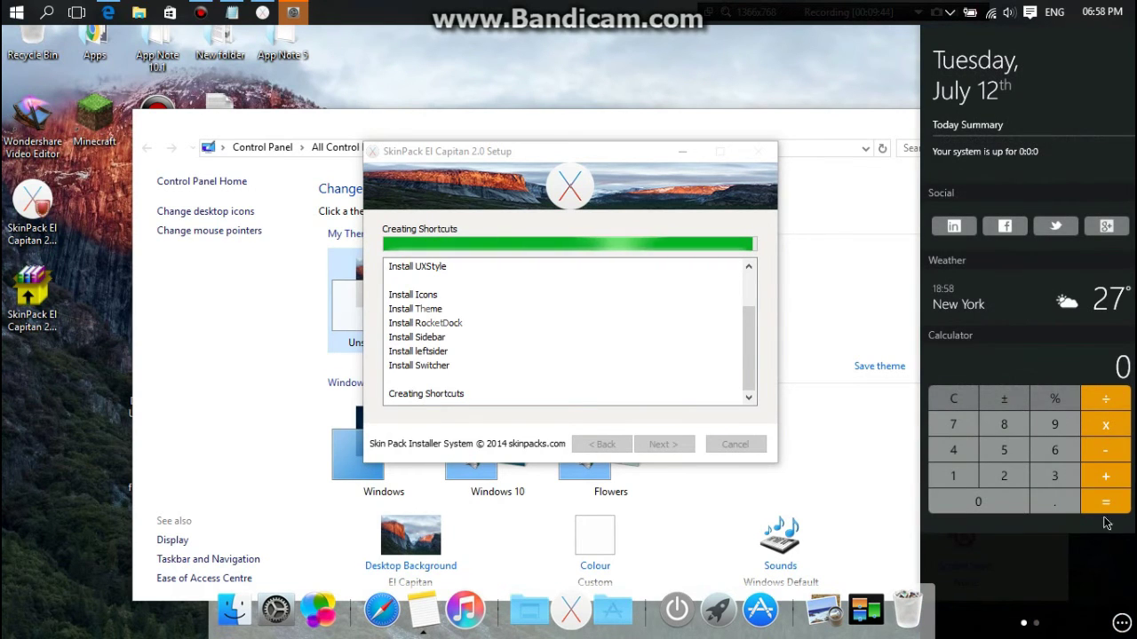
- Return to the SkinPack setup, continue past the completed installation page, and dismiss the full-screen launcher's introduction
left_click(262, 12)
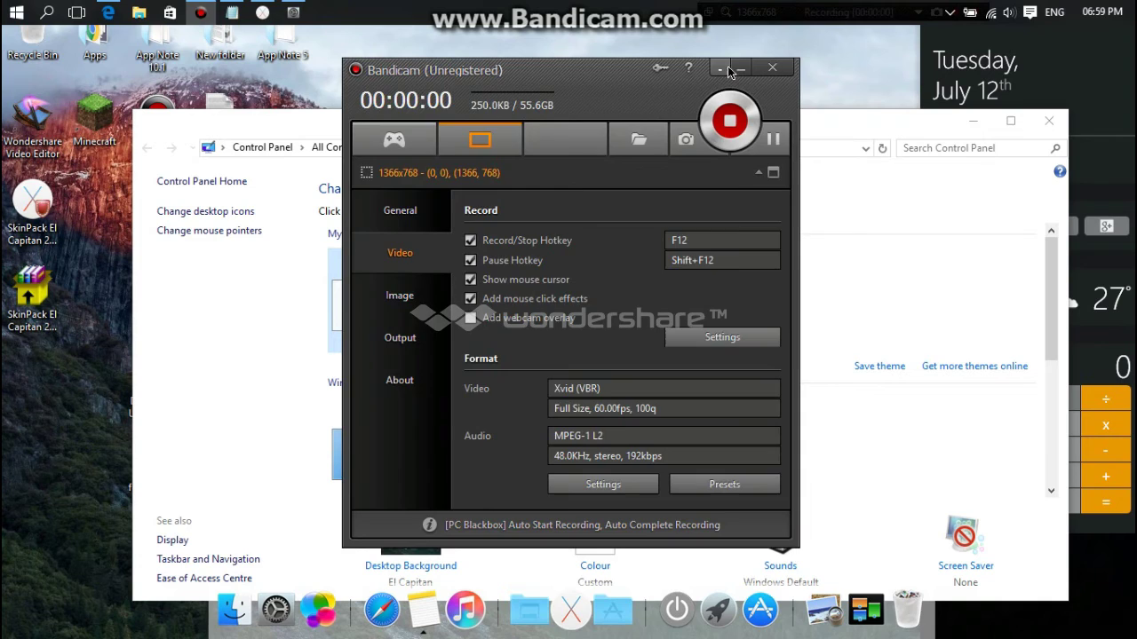
left_click(727, 66)
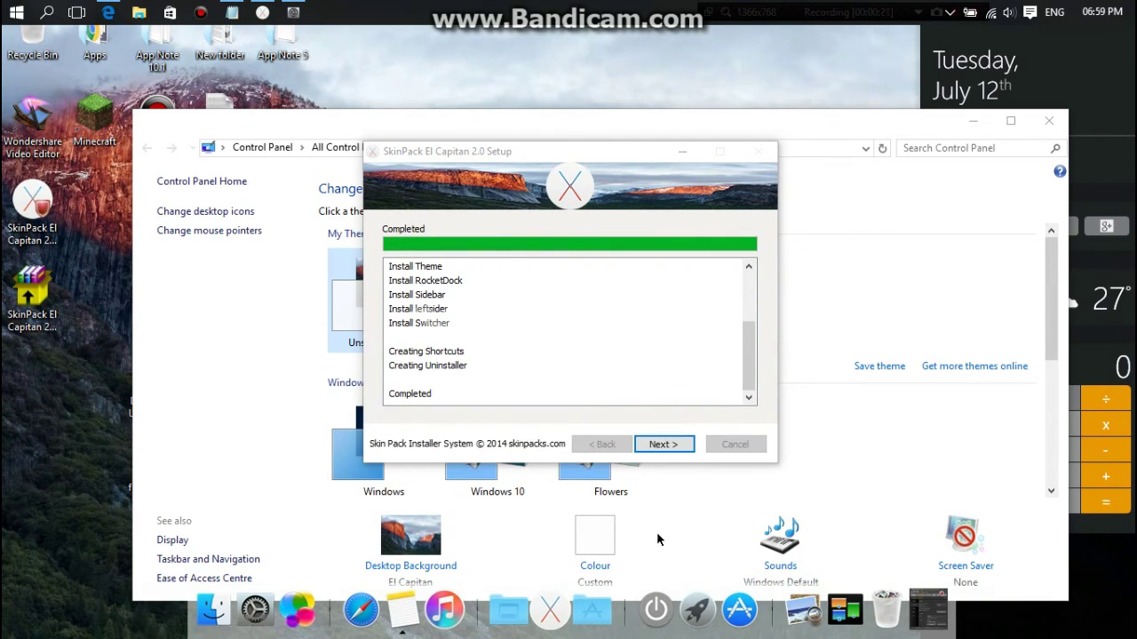
left_click(665, 444)
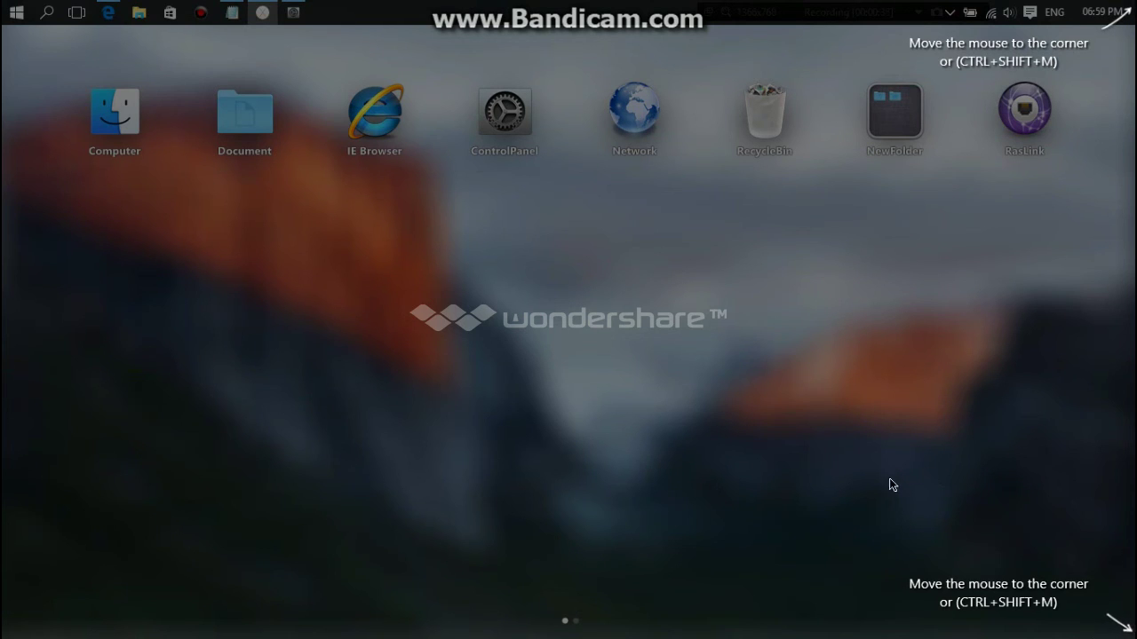
left_click(851, 542)
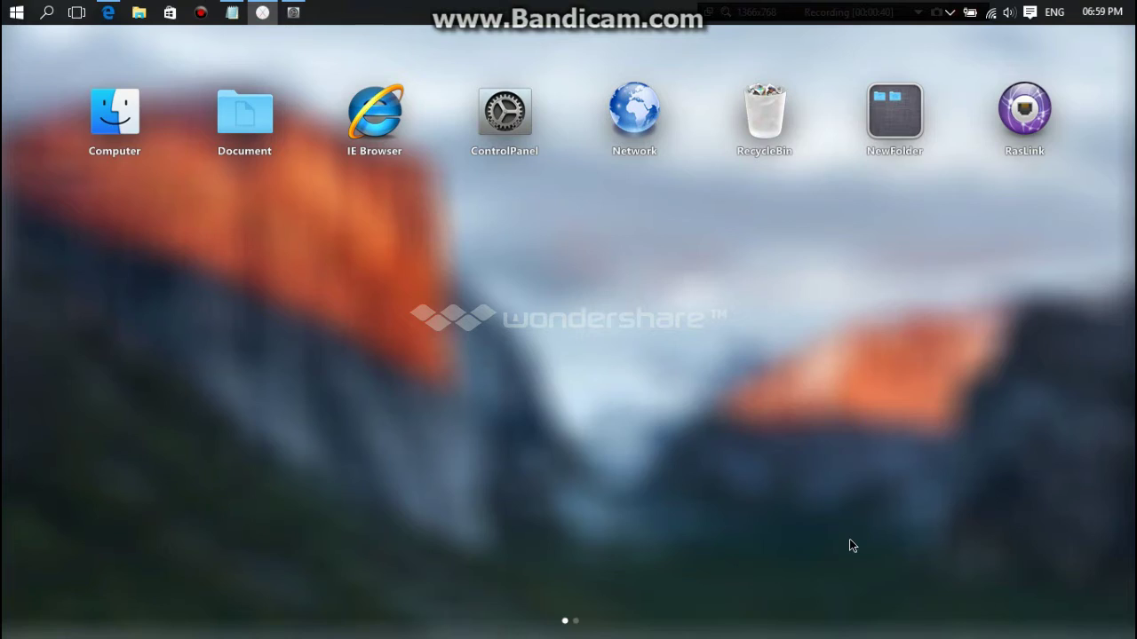
mouse_move(1133, 316)
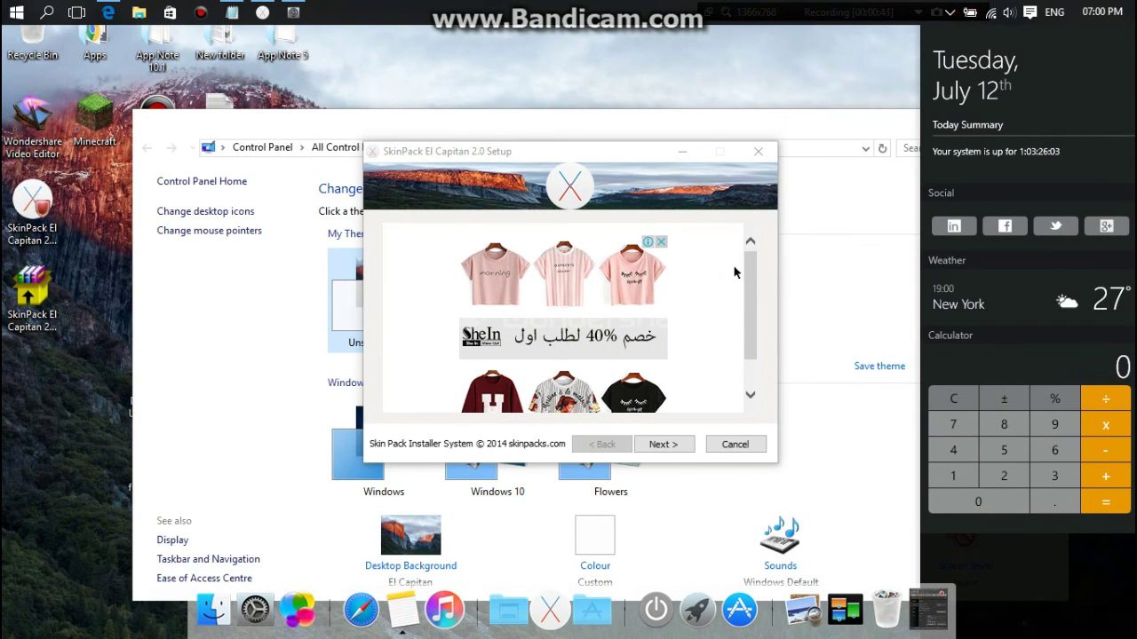
- Finish the SkinPack El Capitan 2.0 setup wizard and minimize the Control Panel themes window
left_click(678, 444)
left_click(663, 444)
left_click(975, 122)
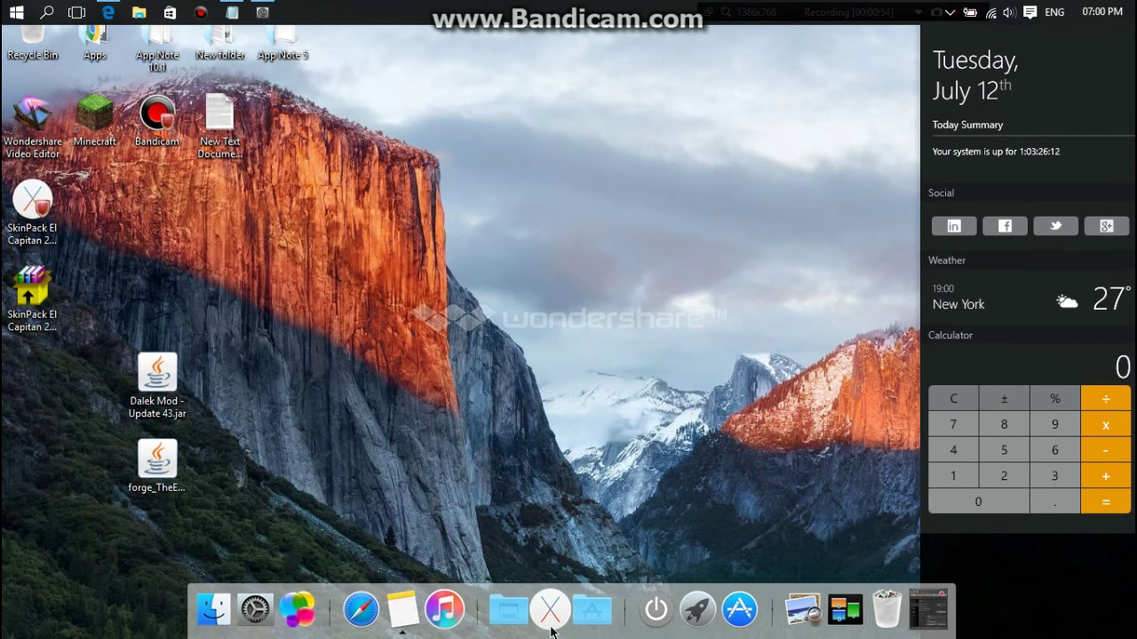
- Add the closing lines "so this it there is another video on how unistall the theme" and "see you i another video" to the Notepad notes
left_click(232, 13)
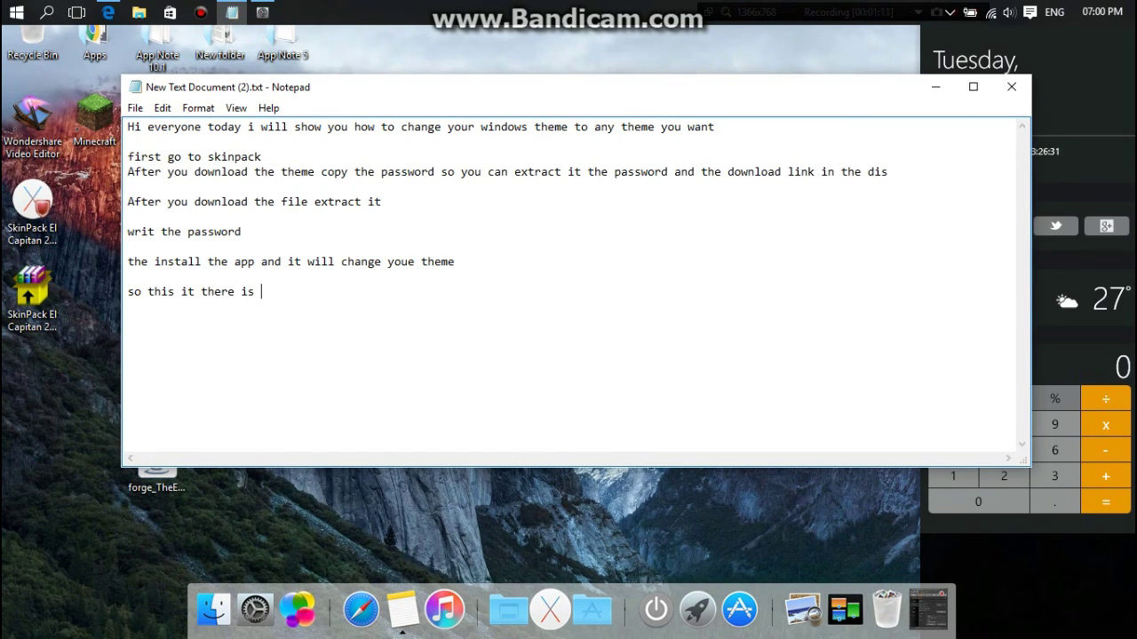
type("nothe")
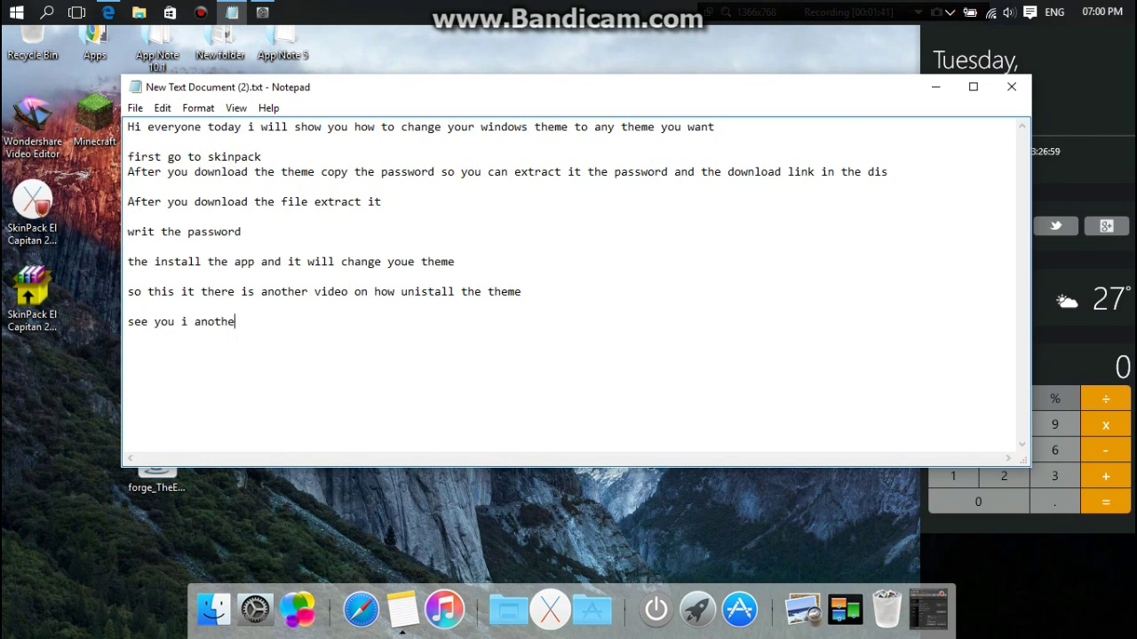
type("r video")
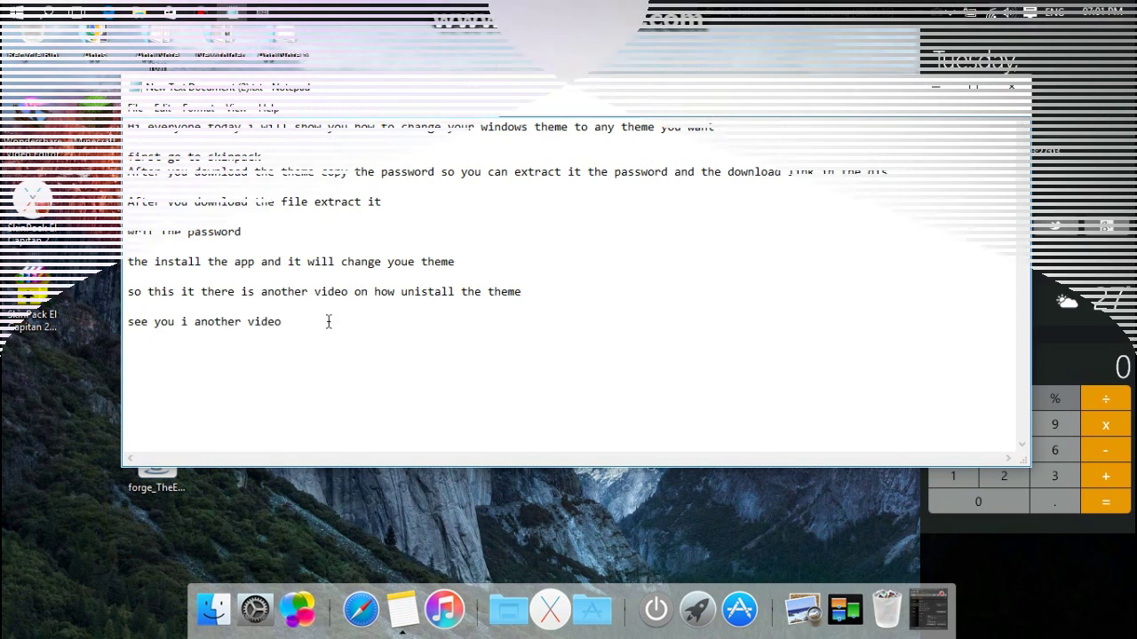